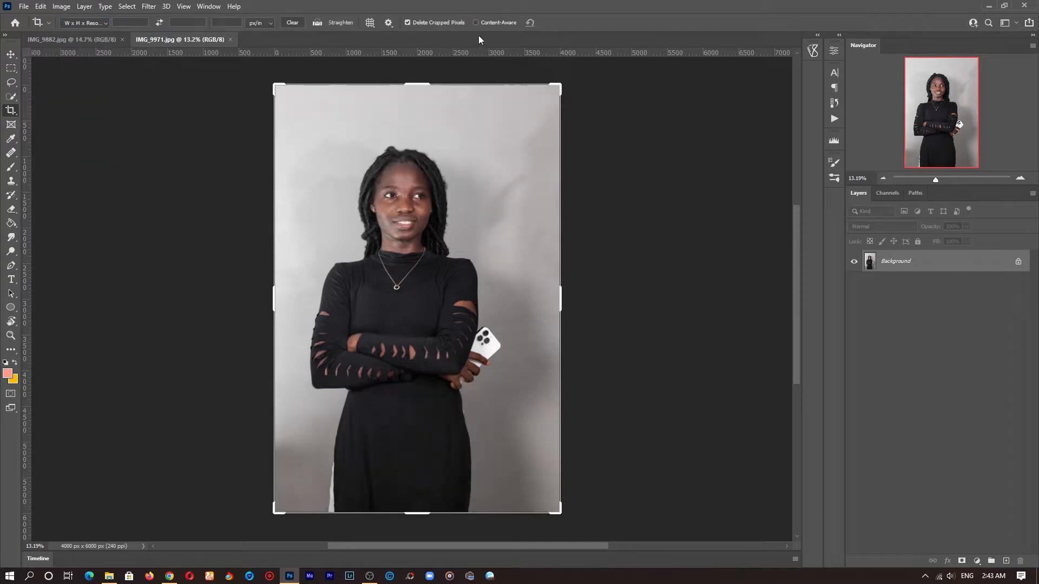
Step: Unlock the Background layer to convert it into an editable layer
click(1018, 263)
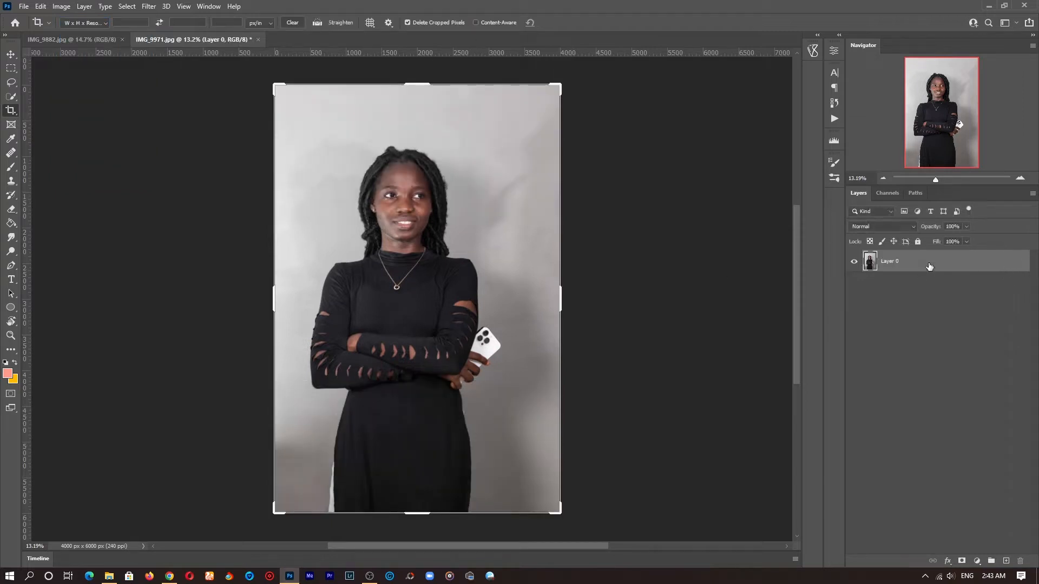
key(ctrl+z)
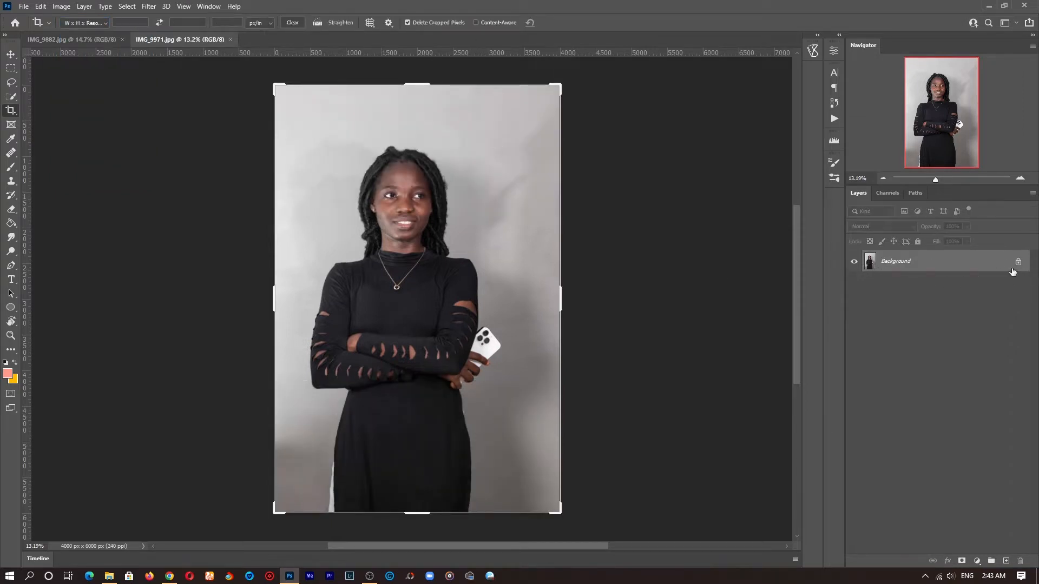
click(1018, 263)
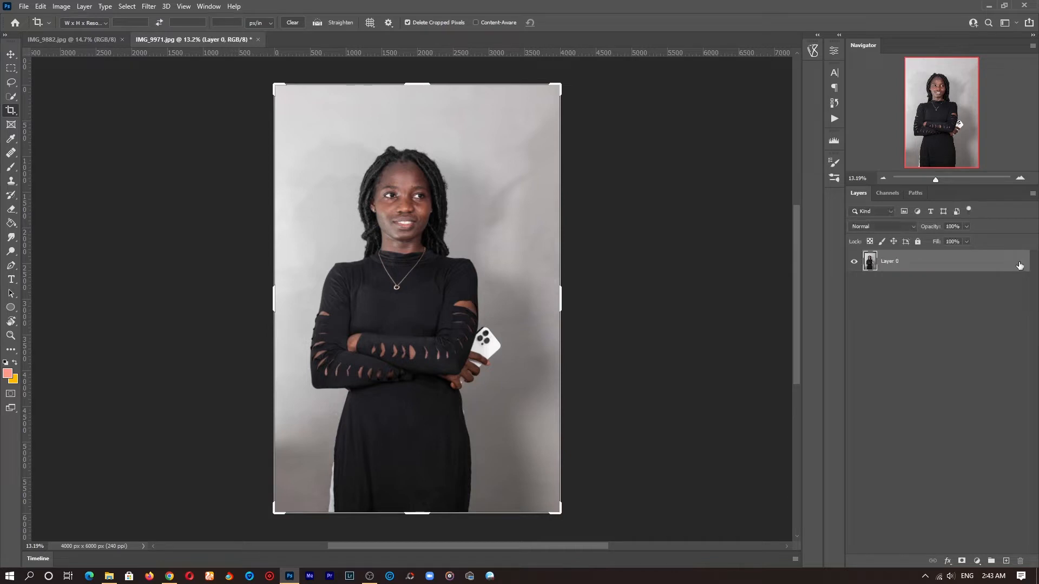
Step: Crop the portrait to a 4:5 ratio, extending the crop box past the image's left and right edges
click(85, 23)
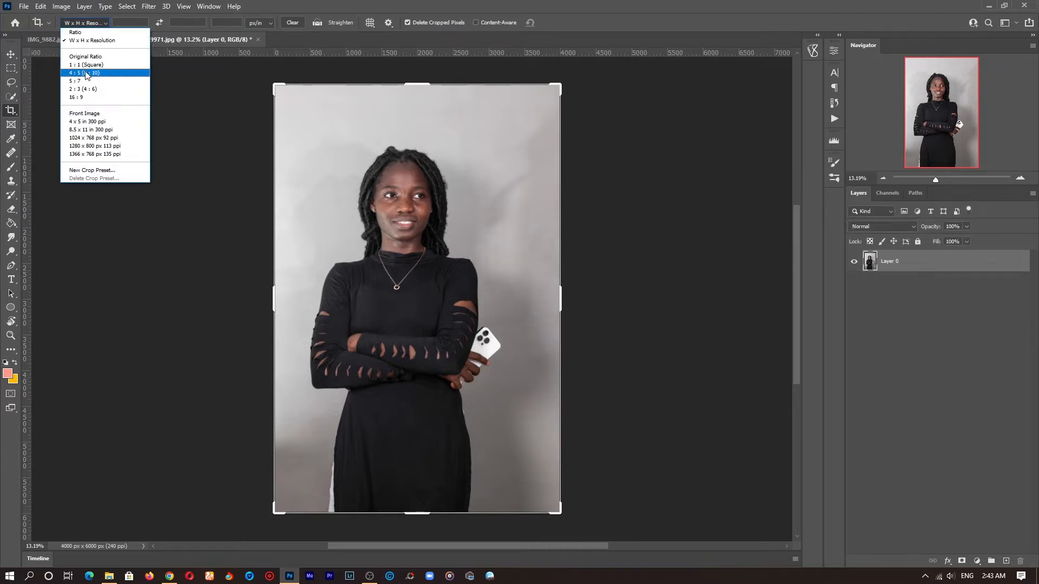
key(Escape)
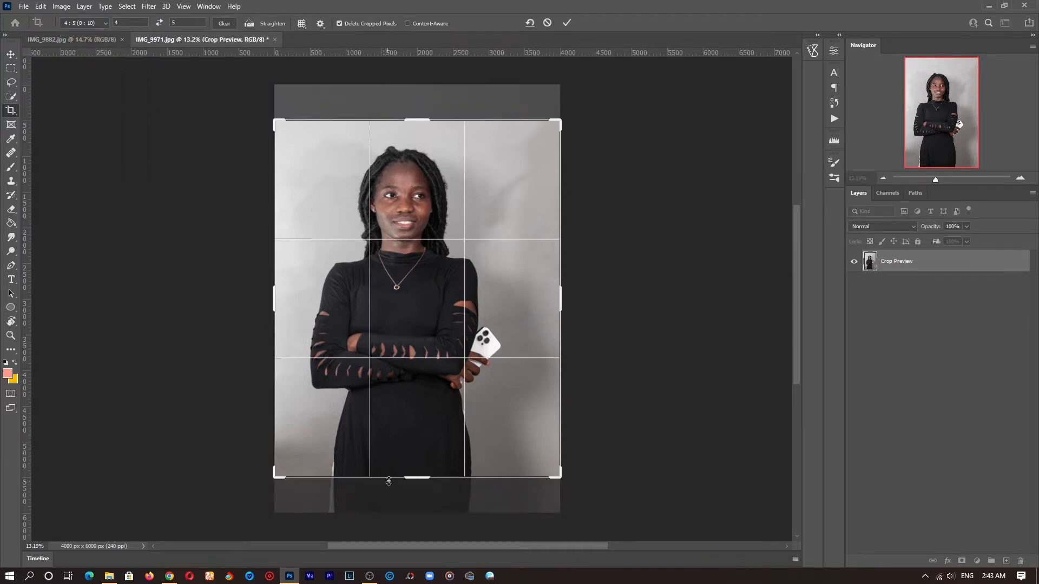
drag(418, 479, 417, 496)
drag(390, 318, 398, 317)
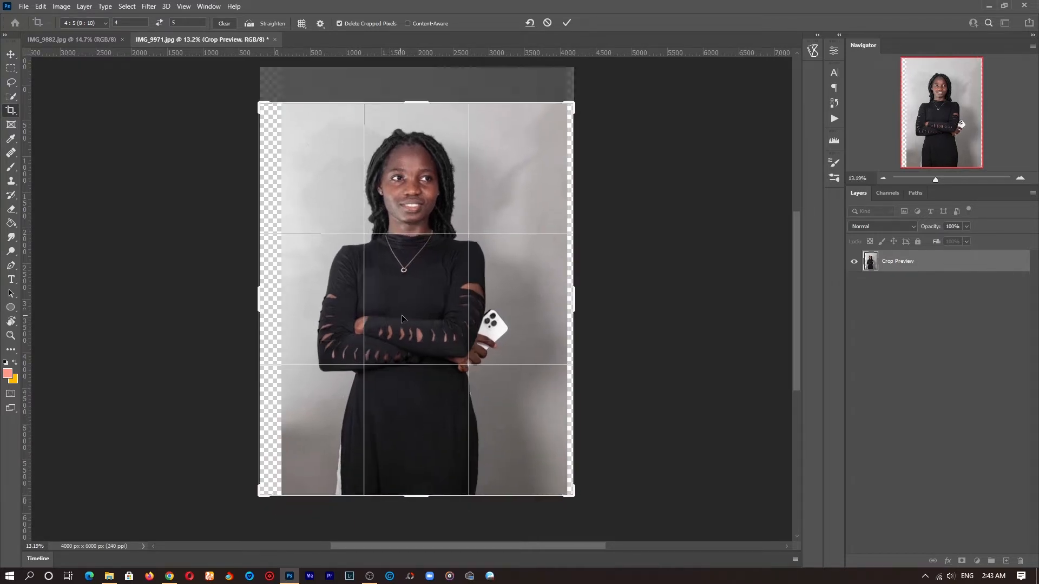
mouse_move(416, 103)
mouse_down()
mouse_move(417, 73)
mouse_move(416, 96)
mouse_up()
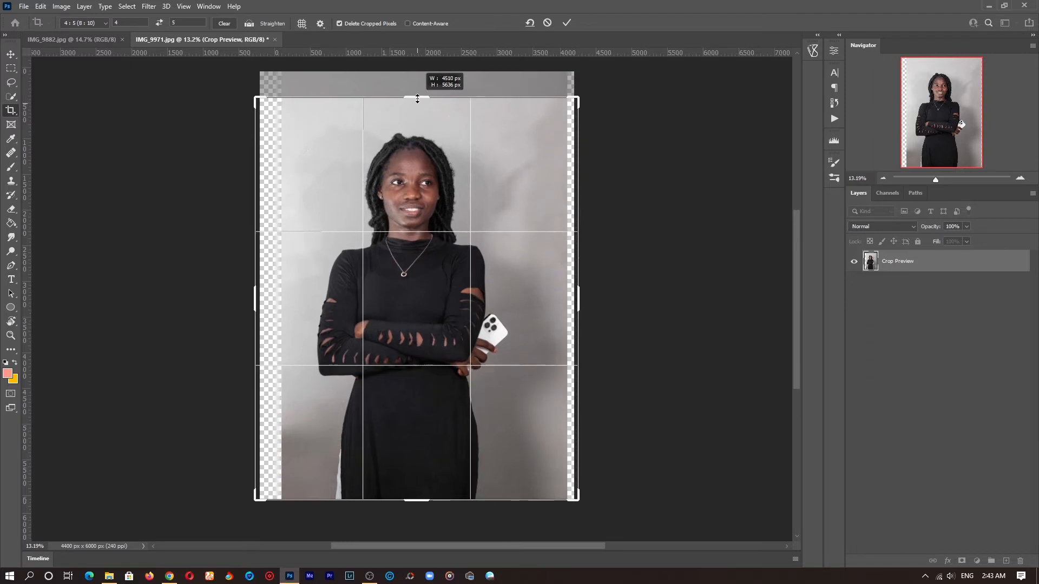
click(567, 23)
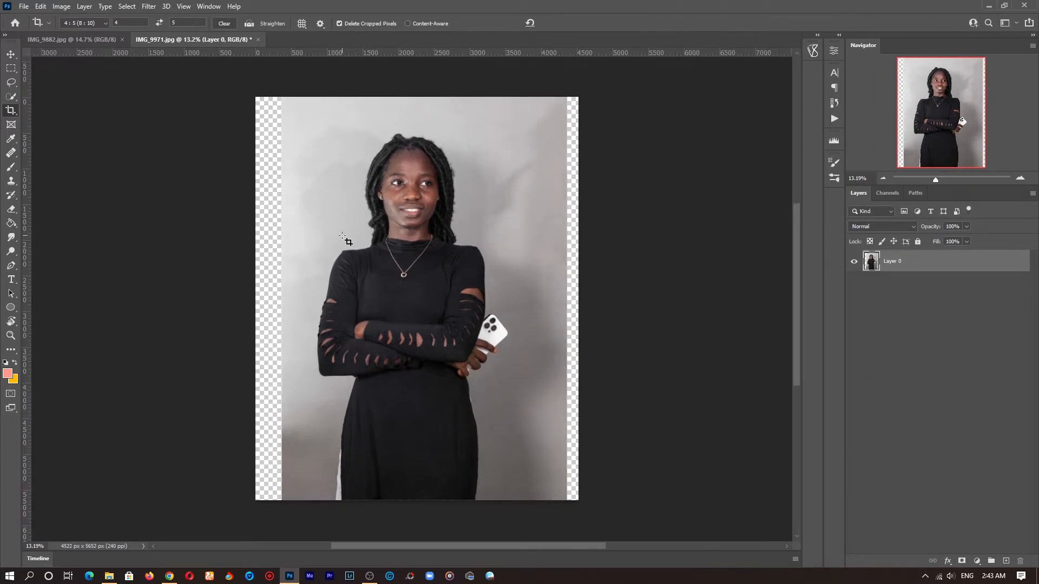
Step: Select the empty transparent strips on both sides of the photo with the Rectangular Marquee Tool
click(11, 73)
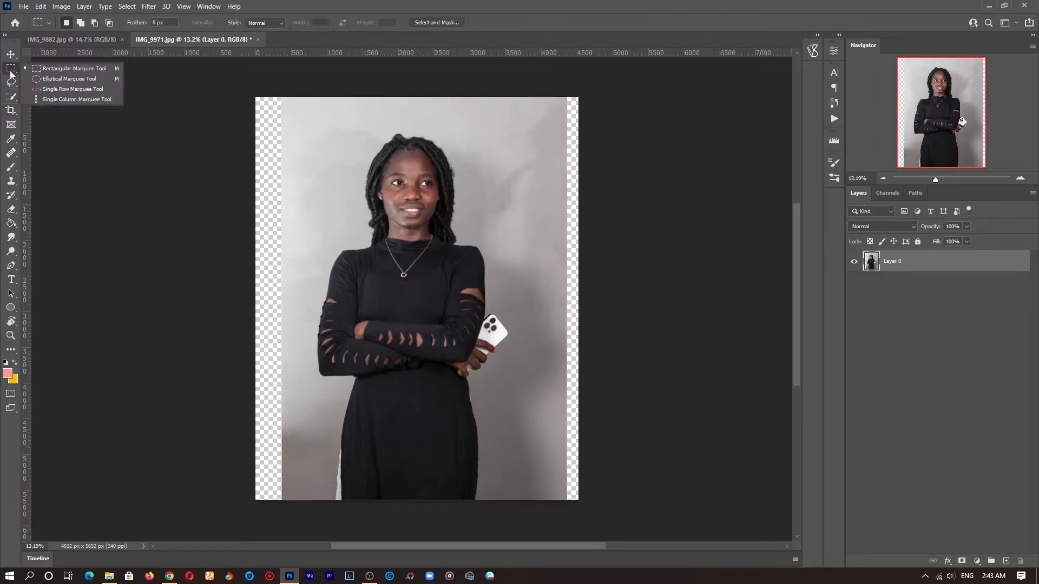
click(68, 68)
drag(256, 94, 288, 501)
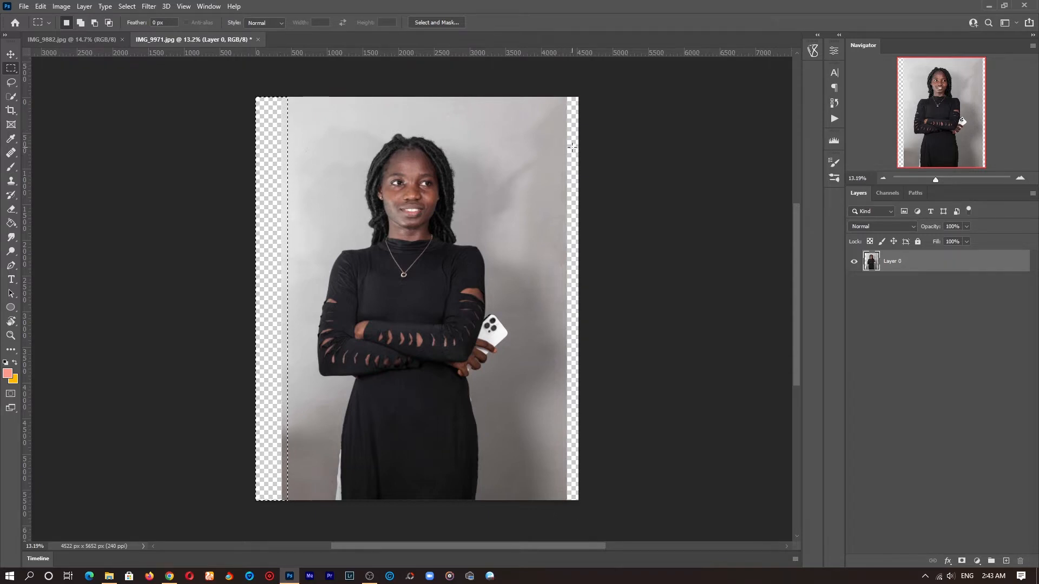
key(shift)
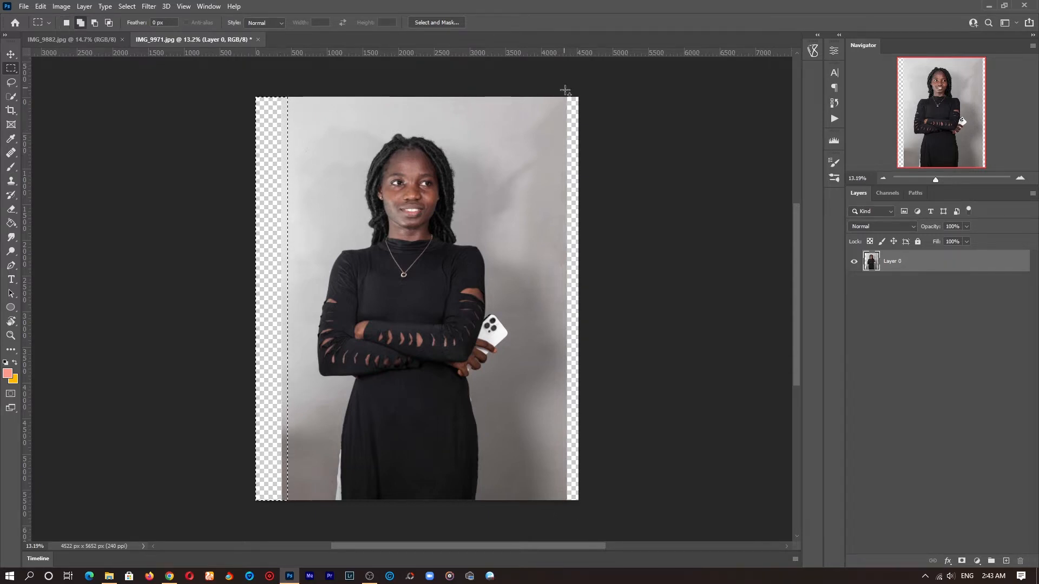
drag(565, 91, 583, 505)
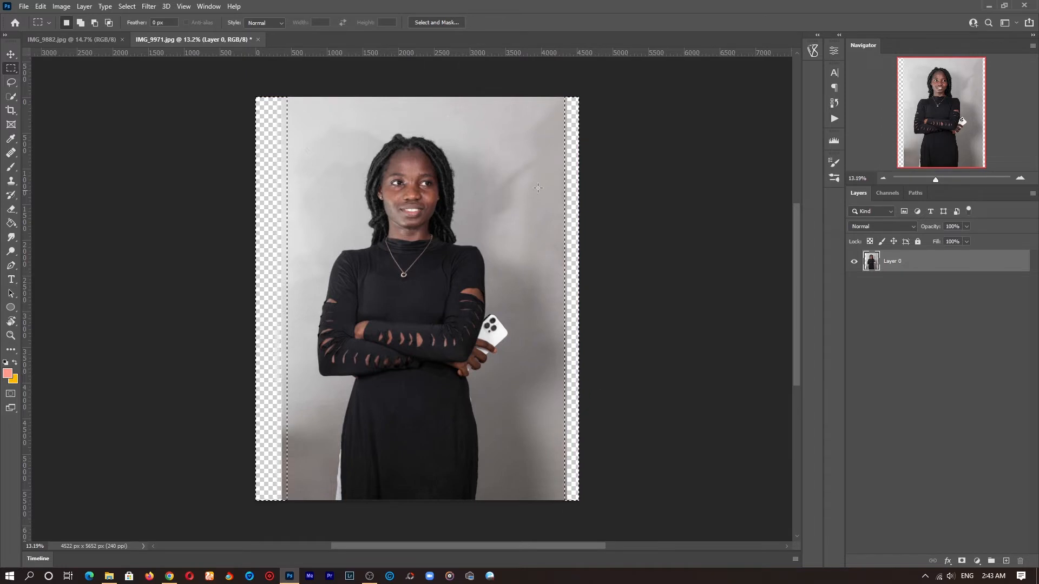
Step: Fill the selected side strips using Content-Aware fill, then deselect
right_click(439, 184)
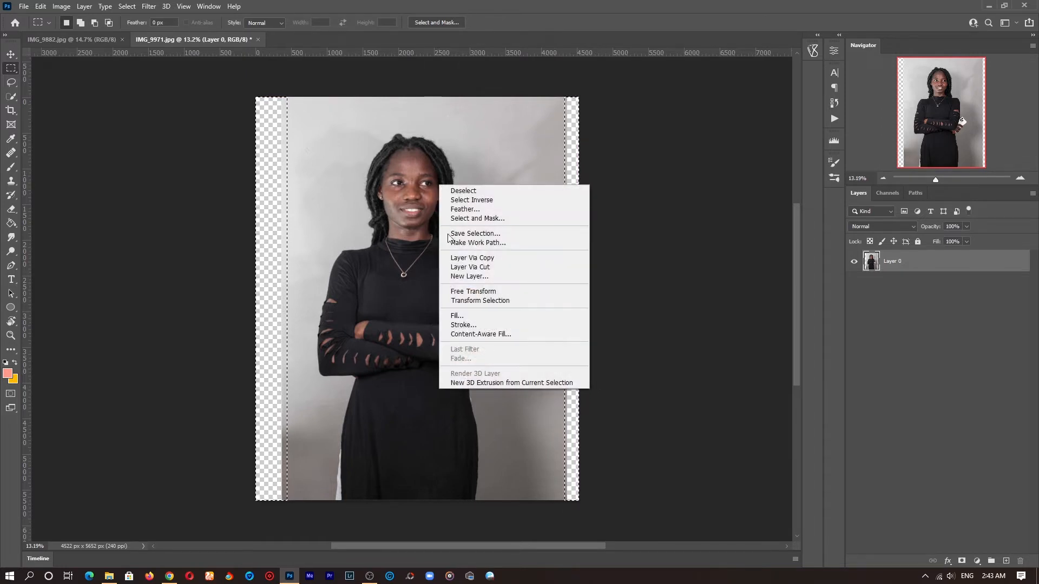
click(457, 316)
click(524, 146)
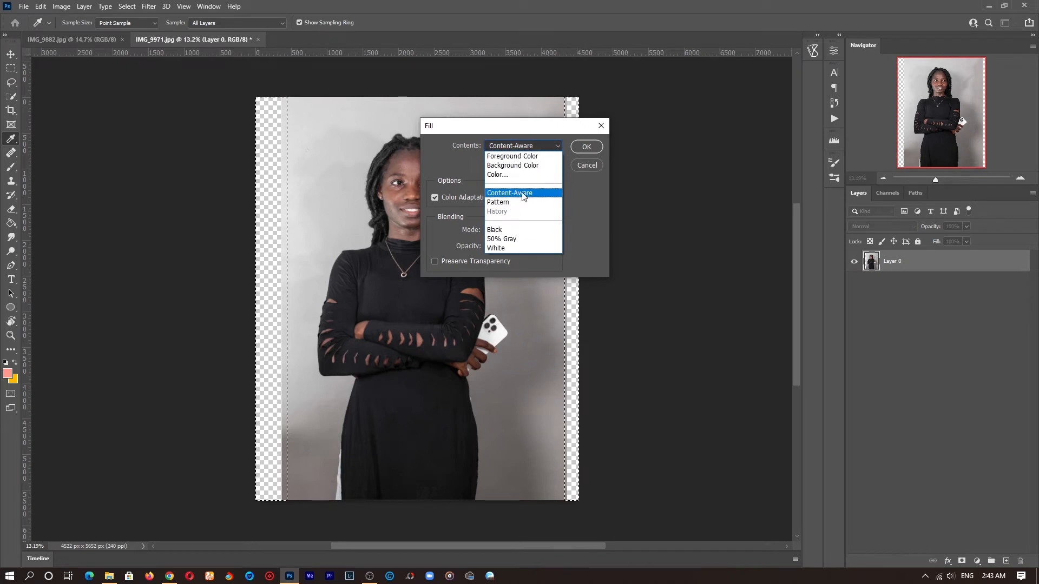
click(523, 194)
click(584, 146)
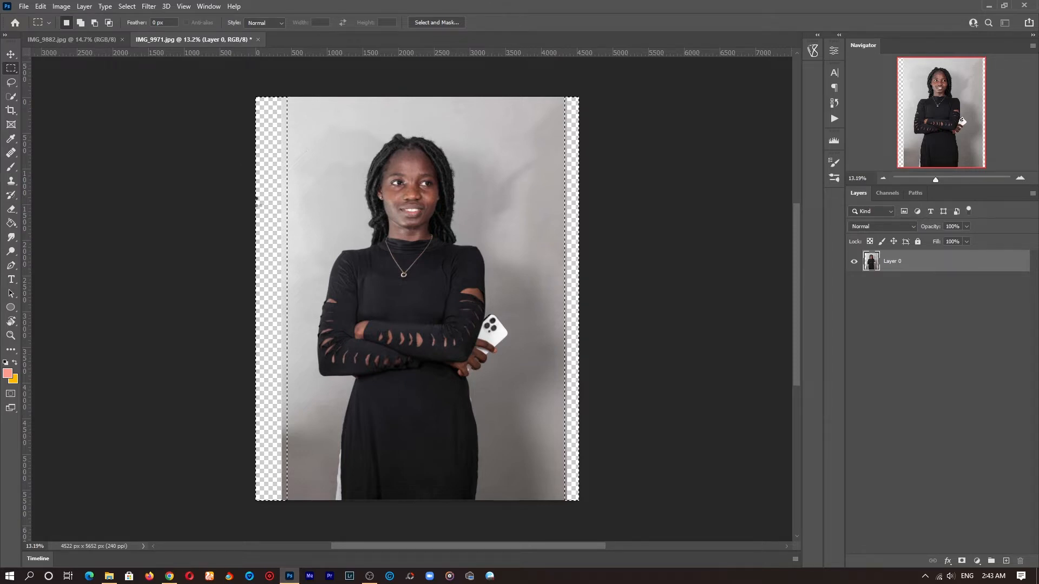
right_click(320, 160)
click(347, 165)
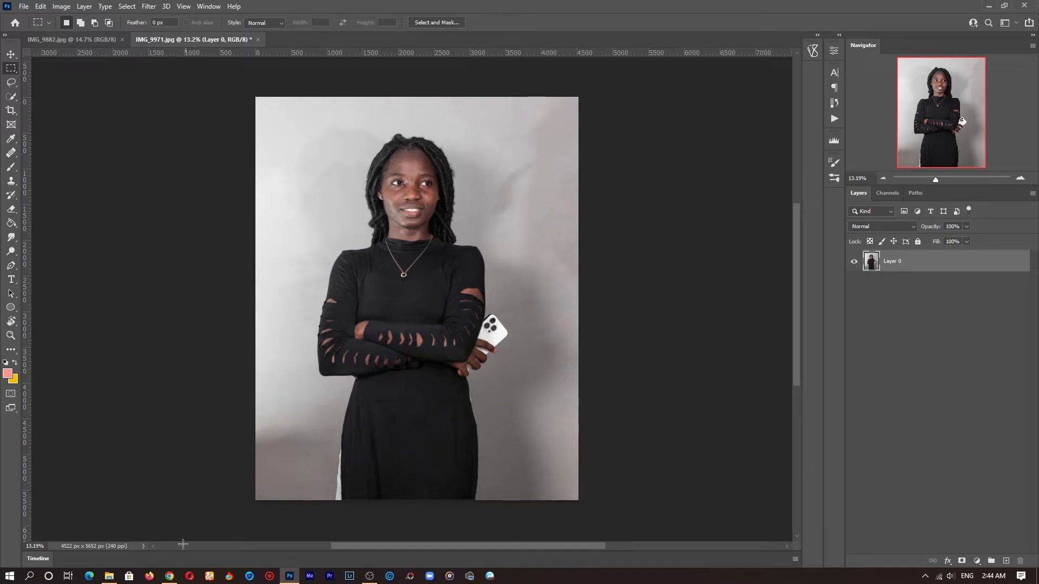
Step: Switch to the browser and browse the Google image results for window light effect, opening one in a new tab
click(171, 576)
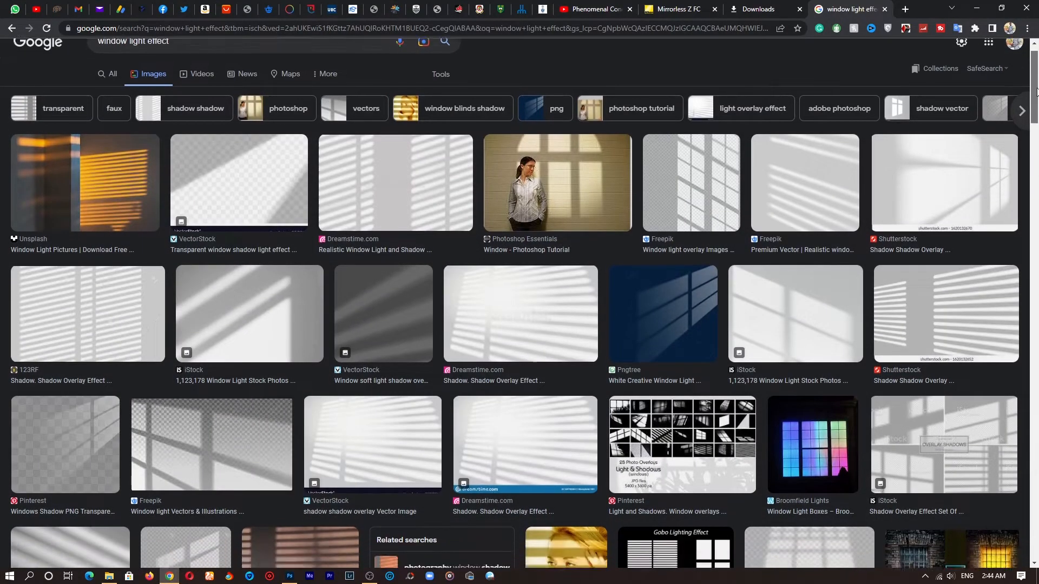
scroll(1037, 92, down, 2)
scroll(1037, 92, up, 2)
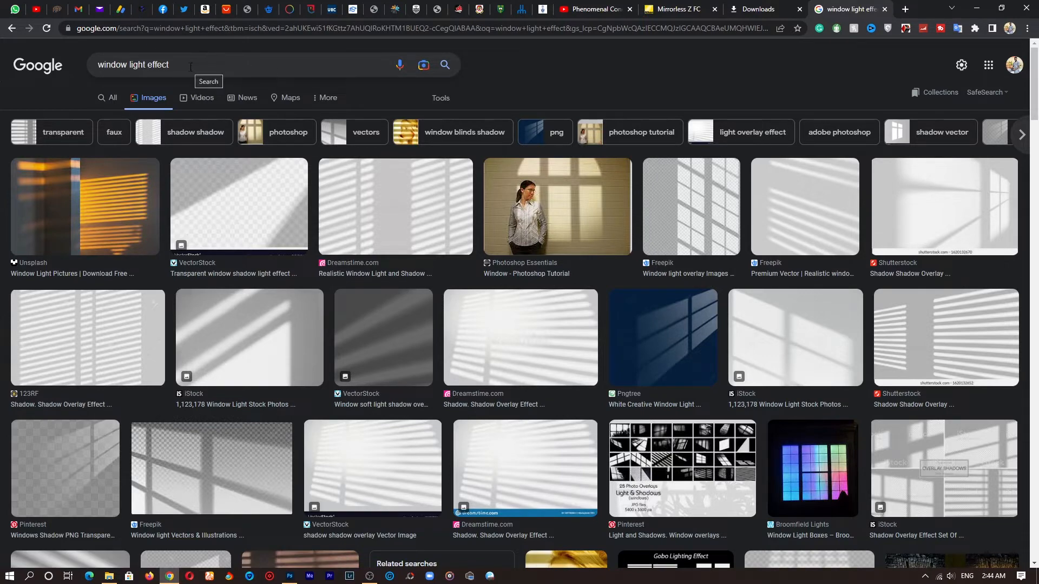
scroll(227, 249, down, 5)
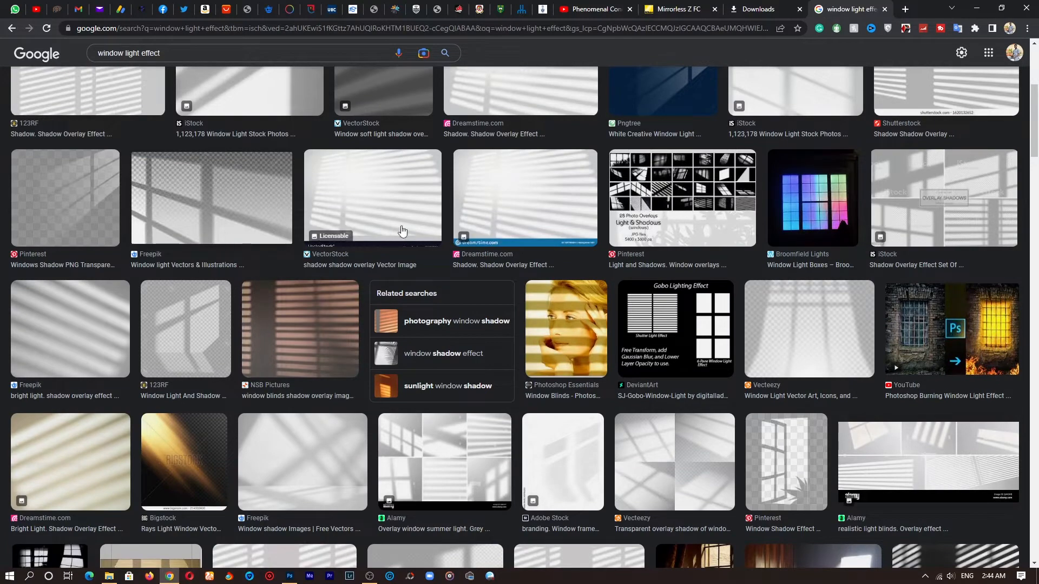
scroll(1035, 162, down, 5)
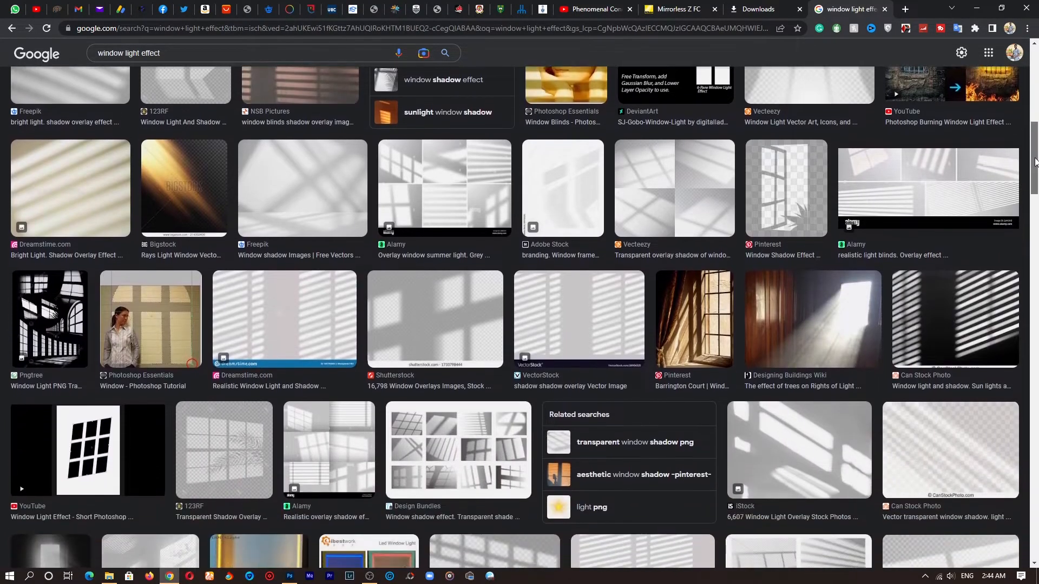
drag(1035, 162, 1035, 230)
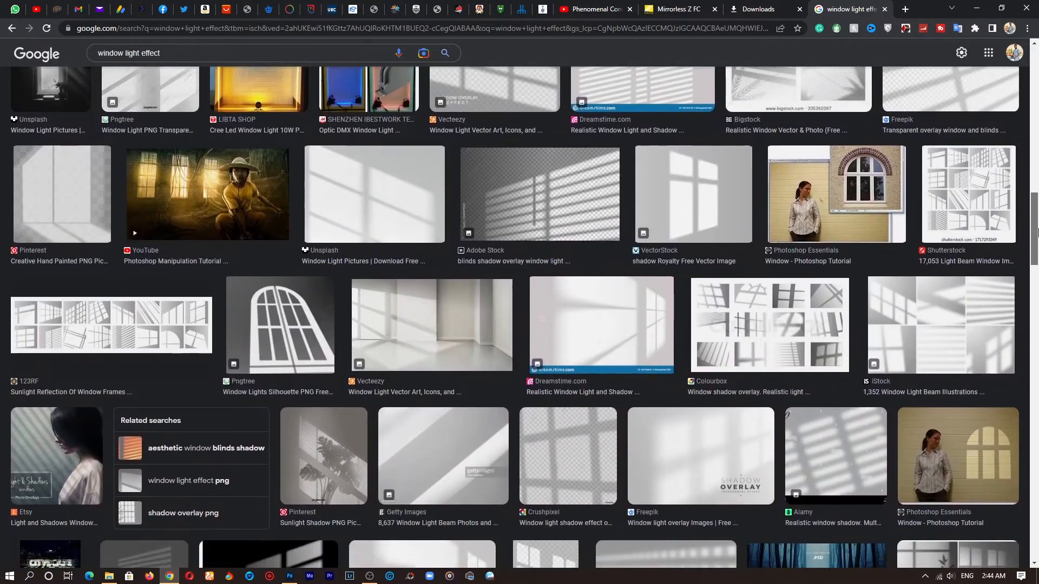
right_click(402, 204)
click(432, 204)
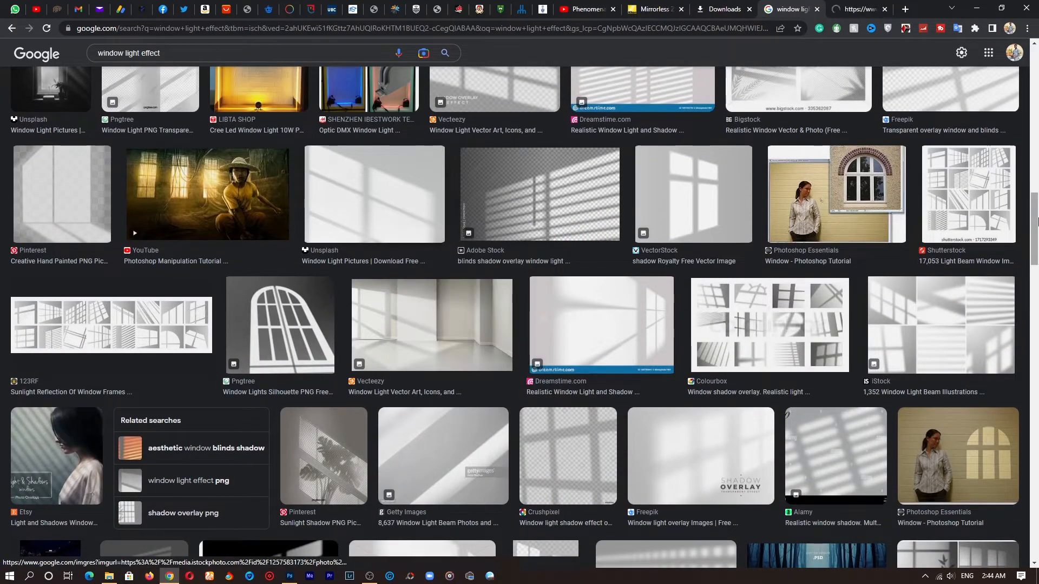
drag(1037, 222, 1037, 286)
click(845, 5)
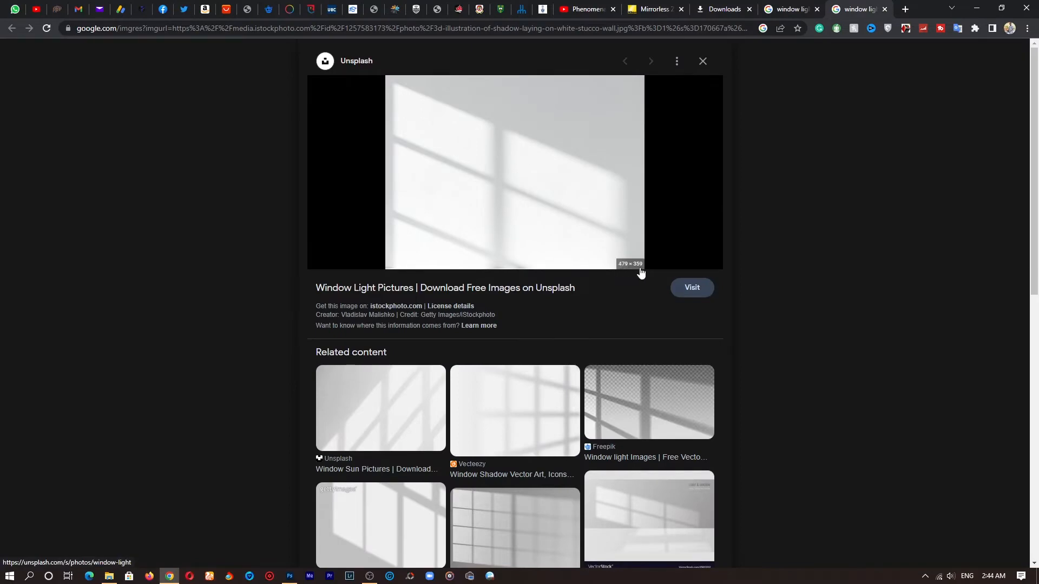
Step: Open the full-size window shadow image in its own browser tab
scroll(765, 213, down, 4)
scroll(768, 212, up, 4)
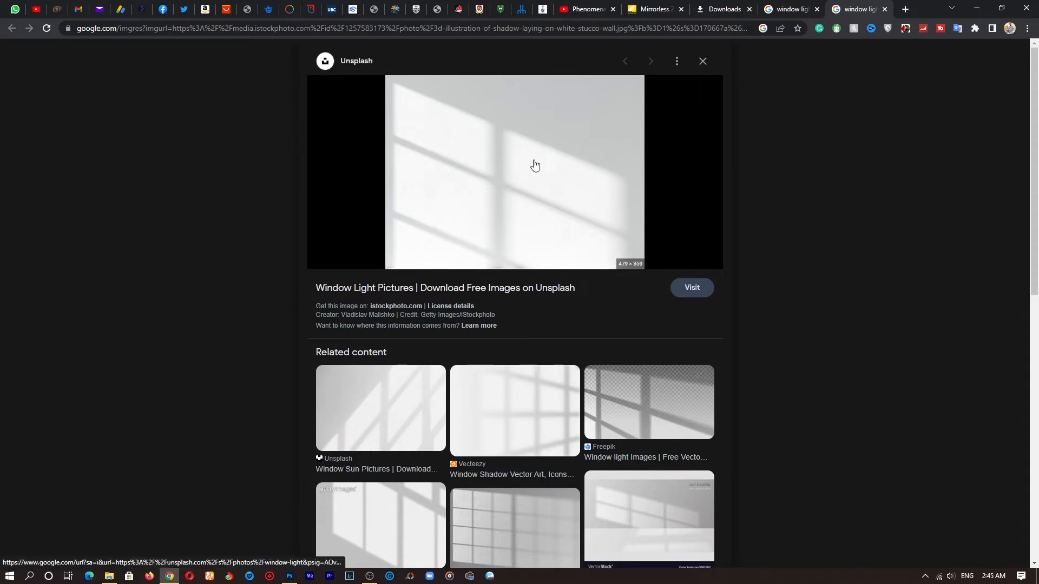
right_click(533, 161)
click(592, 262)
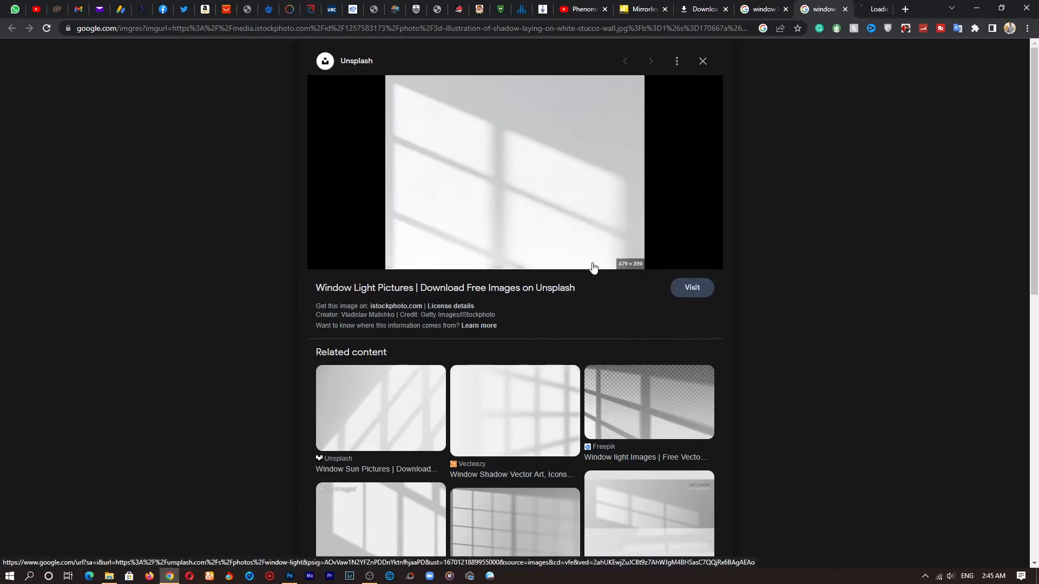
click(866, 9)
Step: Save the window shadow image to the Downloads folder
right_click(541, 263)
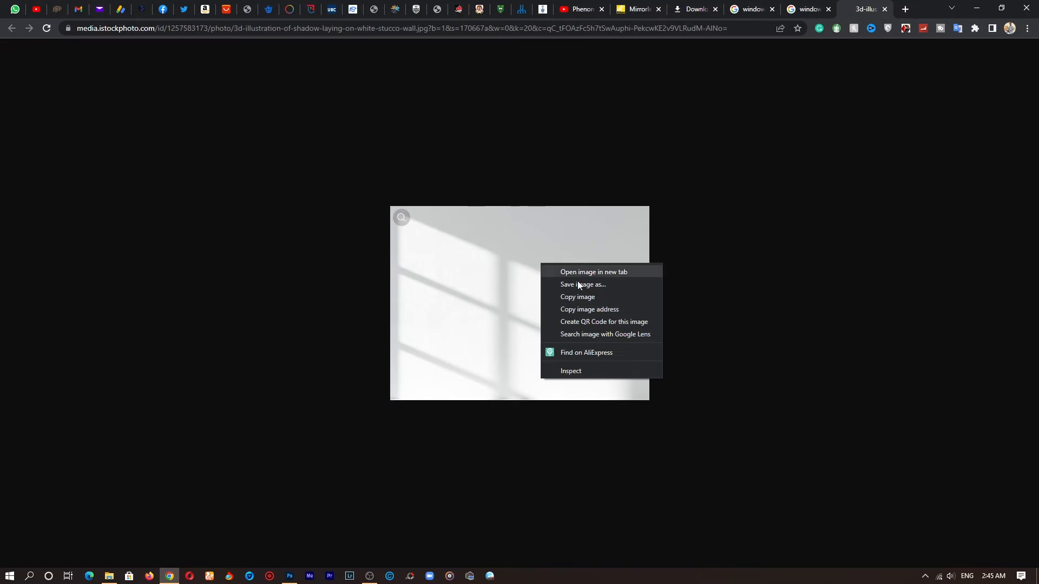
click(583, 284)
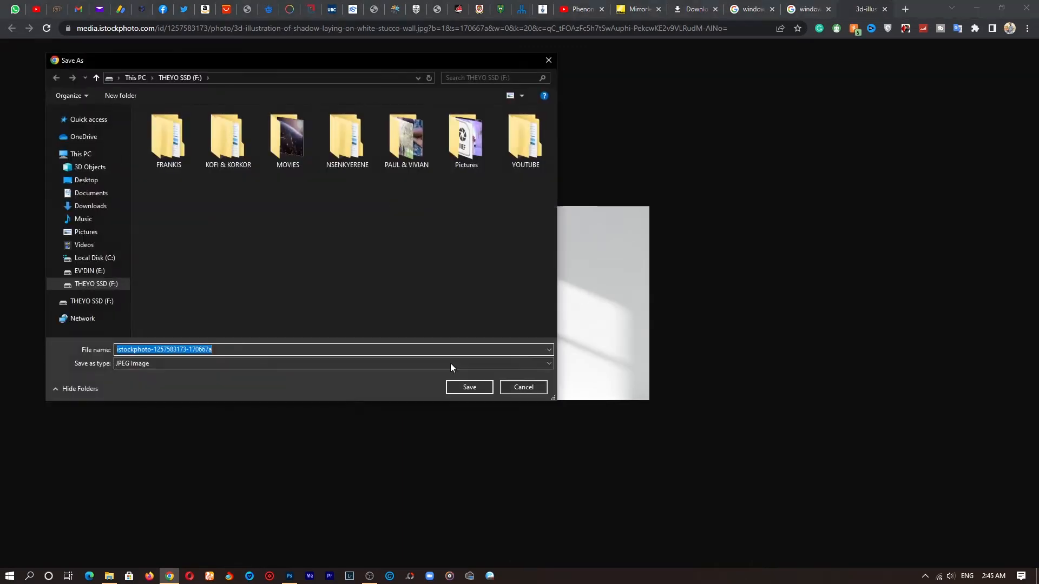
click(102, 210)
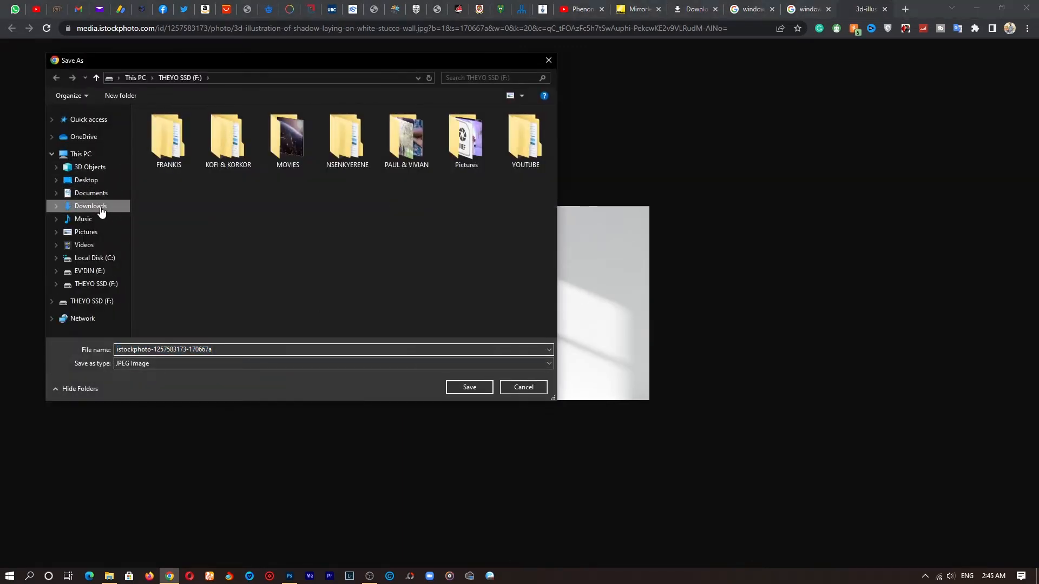
click(468, 388)
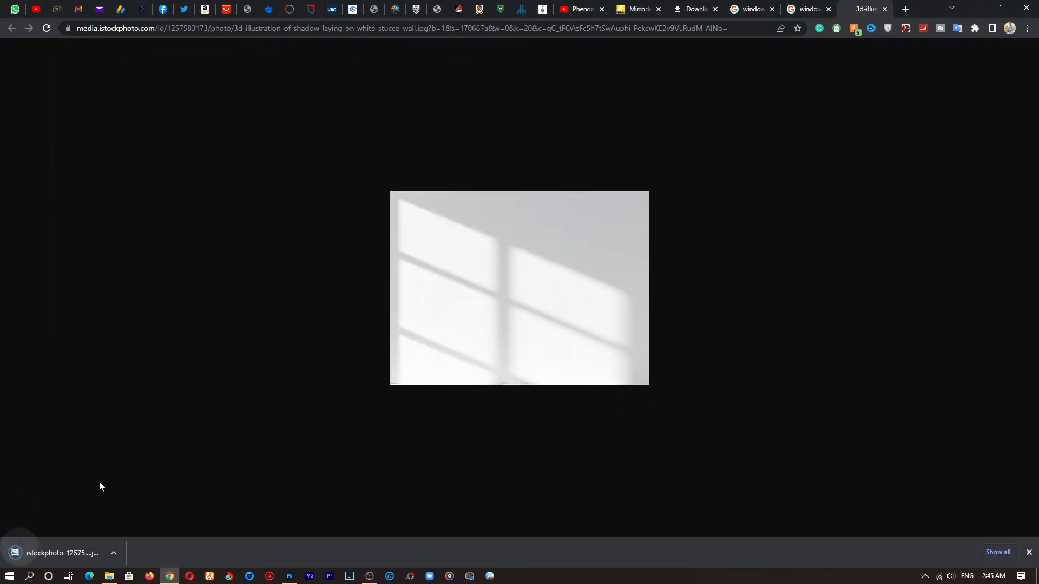
Step: Open the downloaded shadow image with Adobe Photoshop 2021
click(81, 560)
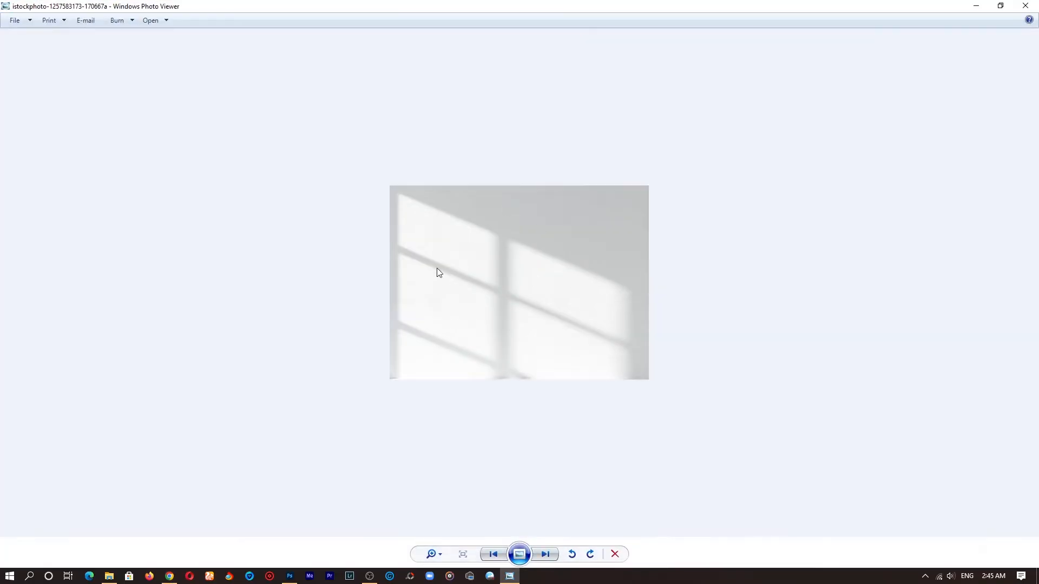
right_click(523, 247)
mouse_move(570, 254)
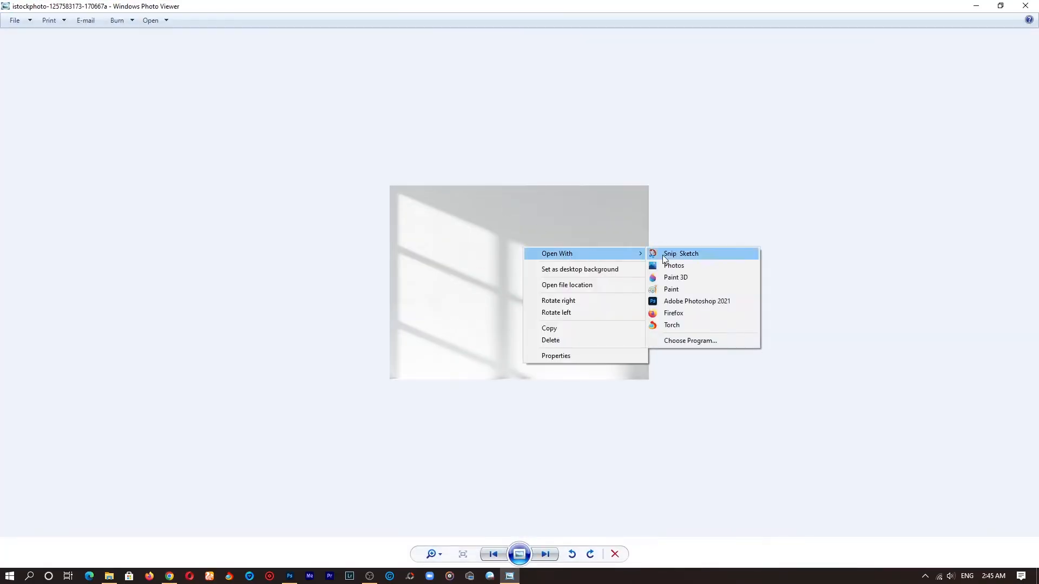
click(709, 302)
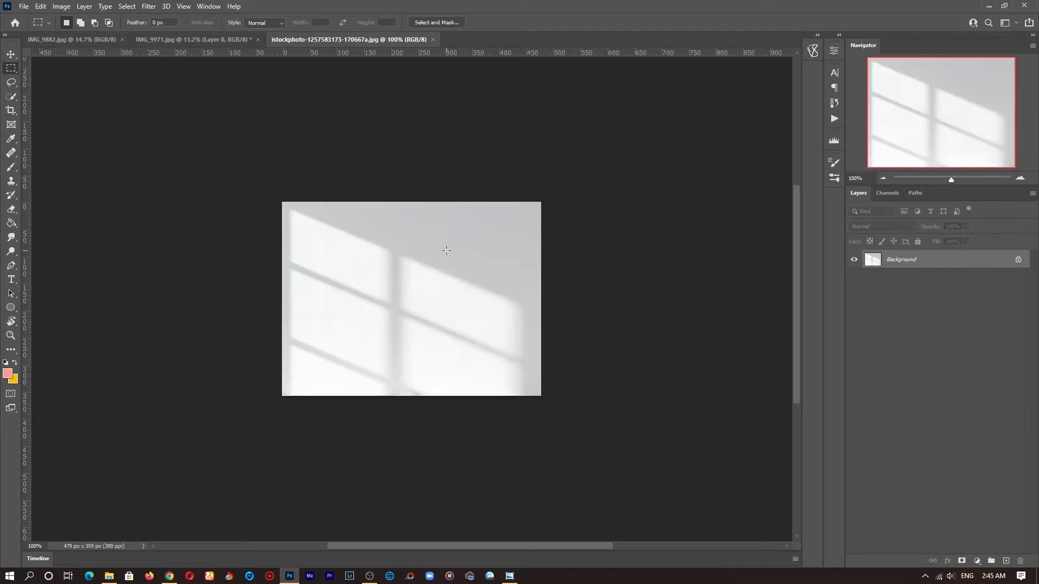
Step: Return to the portrait document and select the woman using Select Subject
click(224, 36)
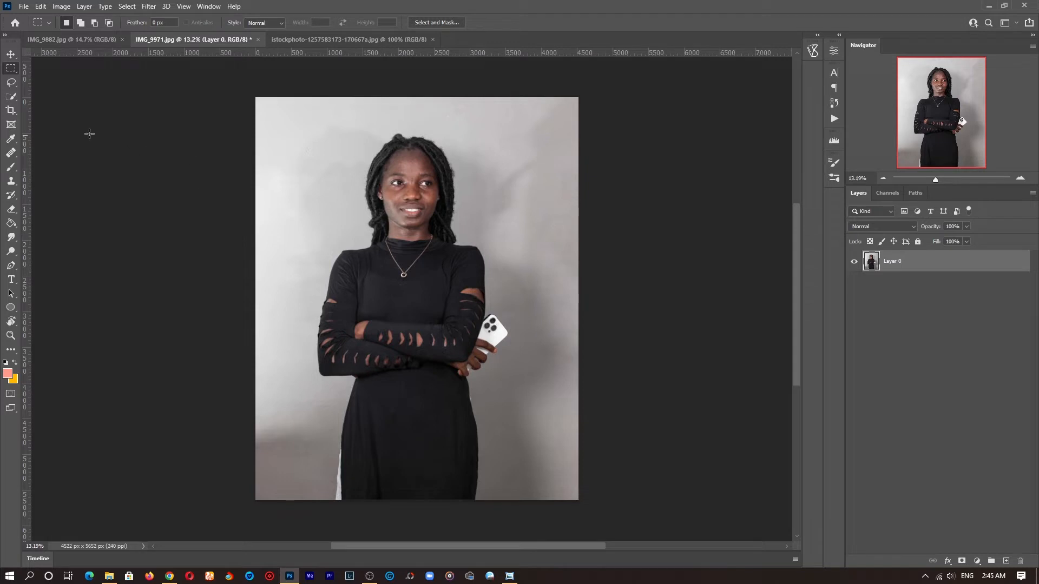
drag(14, 103, 64, 105)
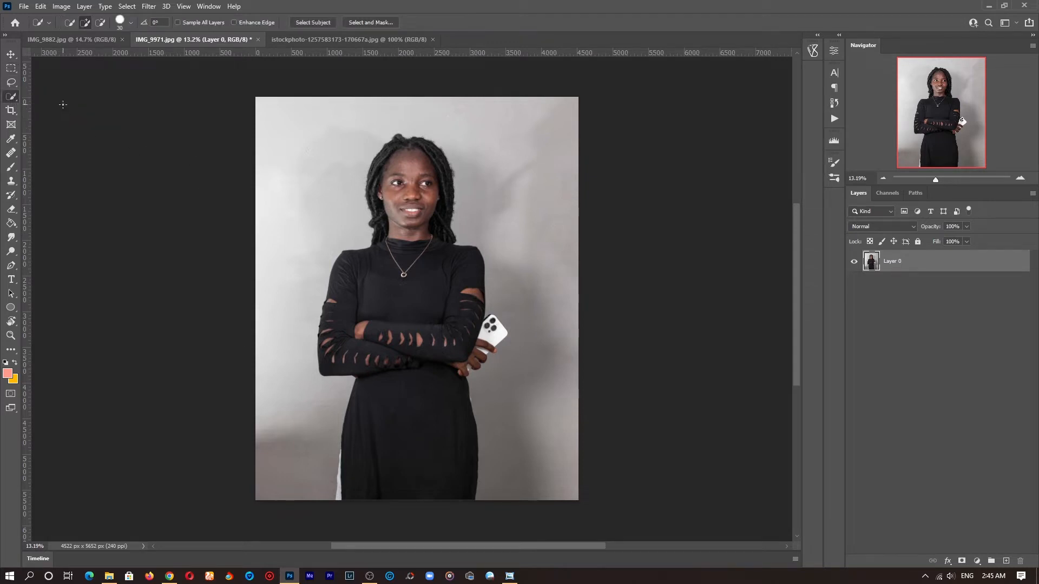
click(310, 22)
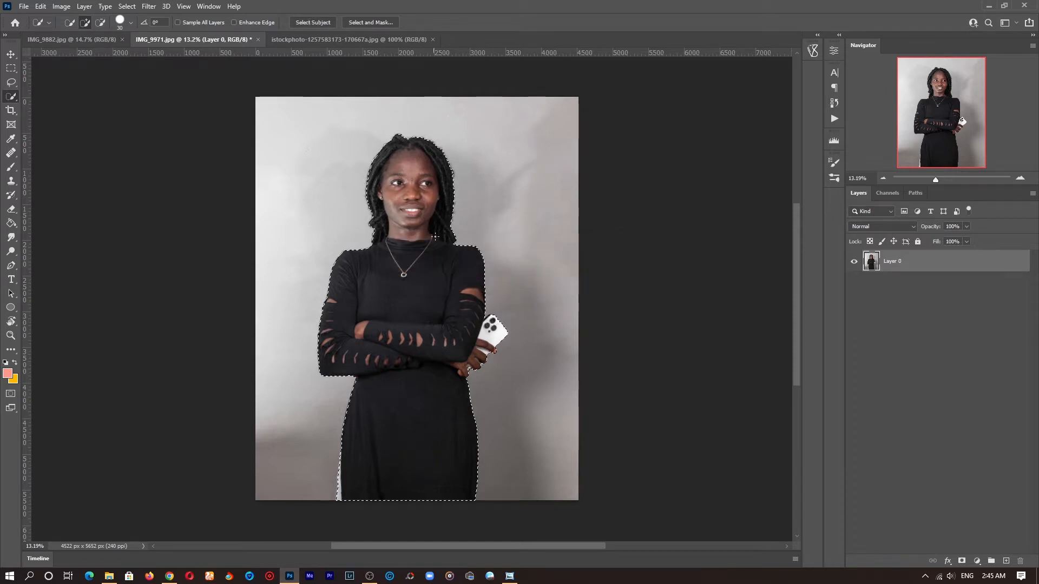
Step: Add the gaps between the fingers and the phone to the subject selection with the Lasso tool
key(z)
mouse_move(487, 374)
mouse_down()
mouse_move(552, 364)
mouse_move(532, 366)
mouse_up()
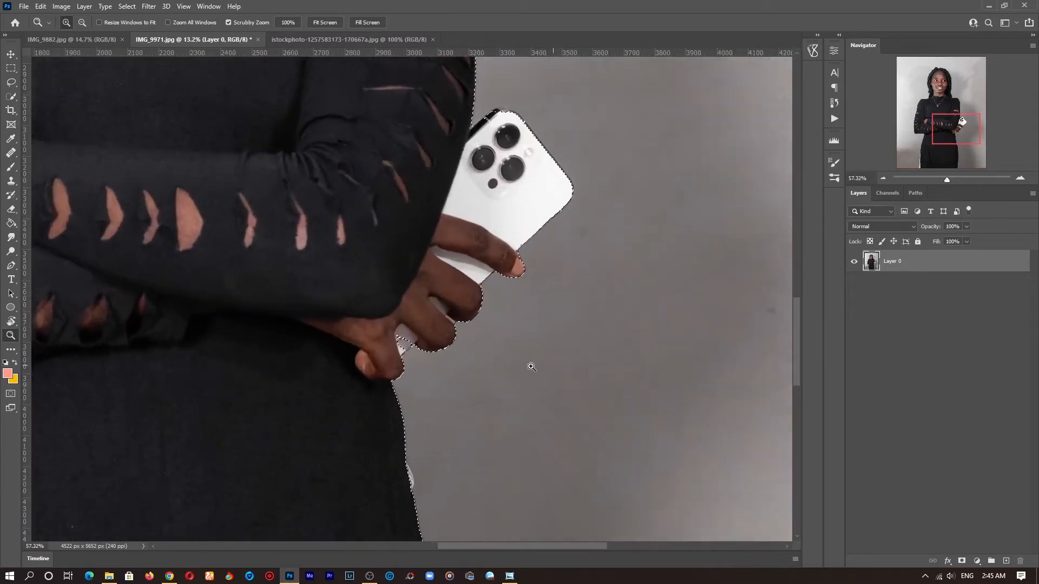
drag(413, 356, 446, 355)
key(space)
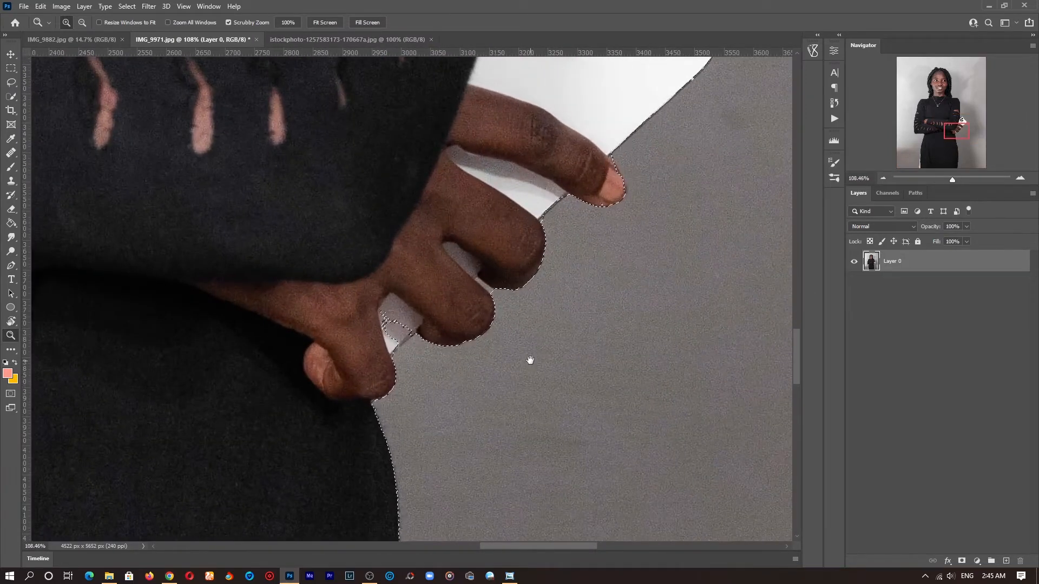
drag(530, 360, 518, 255)
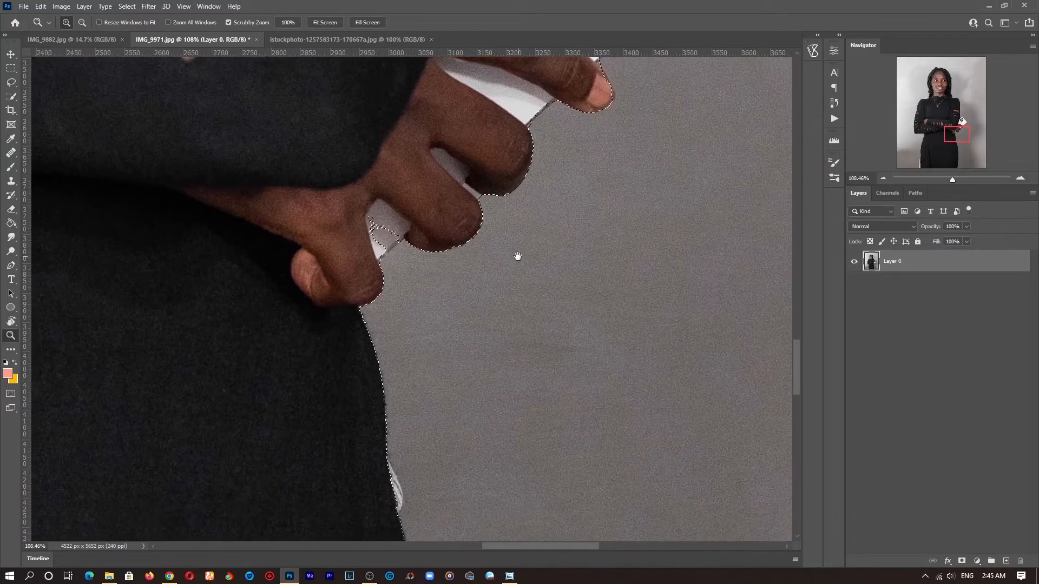
click(13, 84)
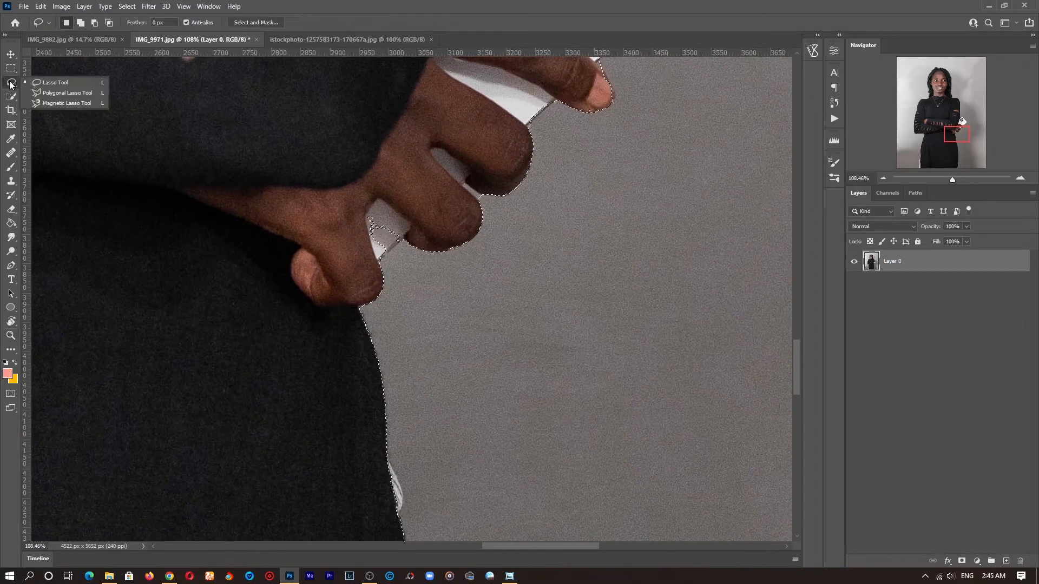
click(62, 84)
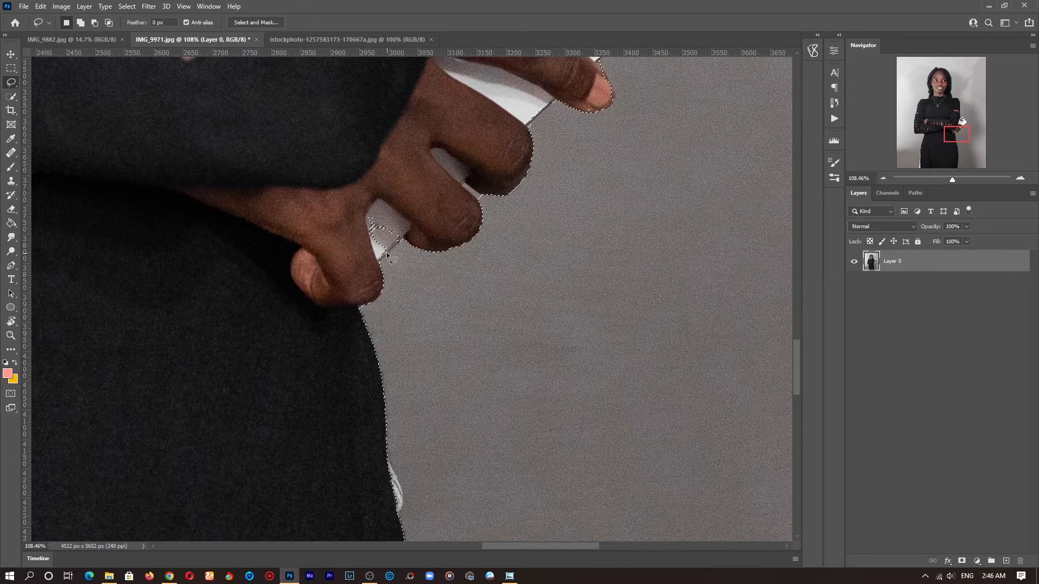
key(shift)
mouse_move(404, 223)
mouse_down()
mouse_move(359, 211)
mouse_move(346, 231)
mouse_move(354, 258)
mouse_move(385, 265)
mouse_up()
drag(559, 157, 445, 239)
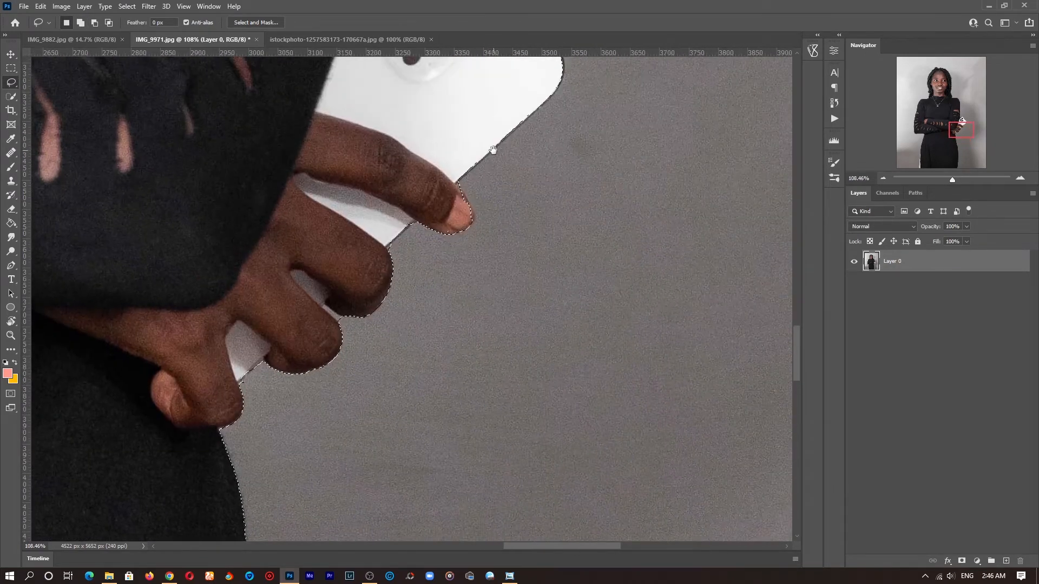
drag(494, 146, 467, 197)
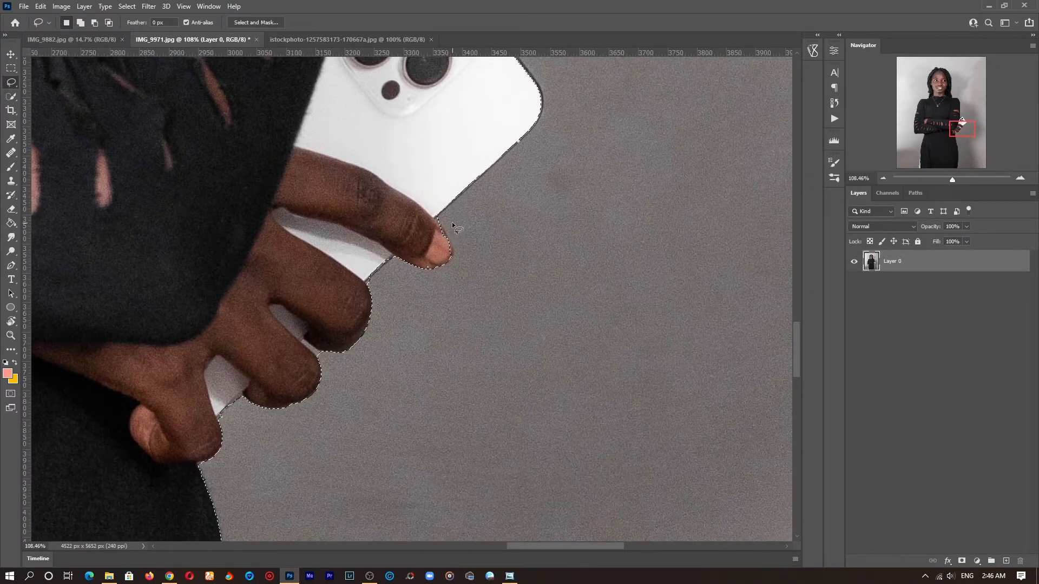
key(alt)
key(shift)
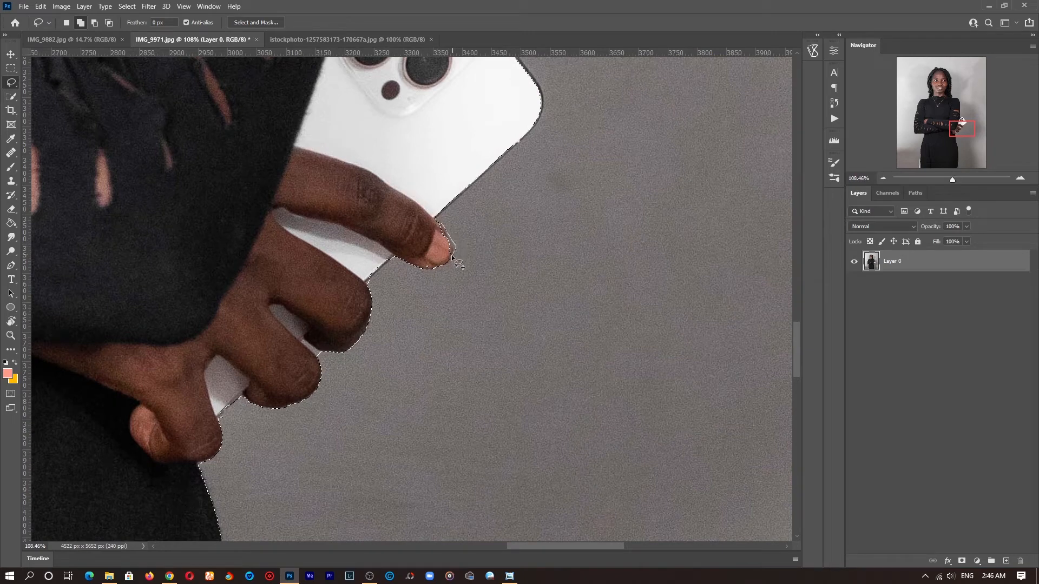
drag(366, 366, 552, 150)
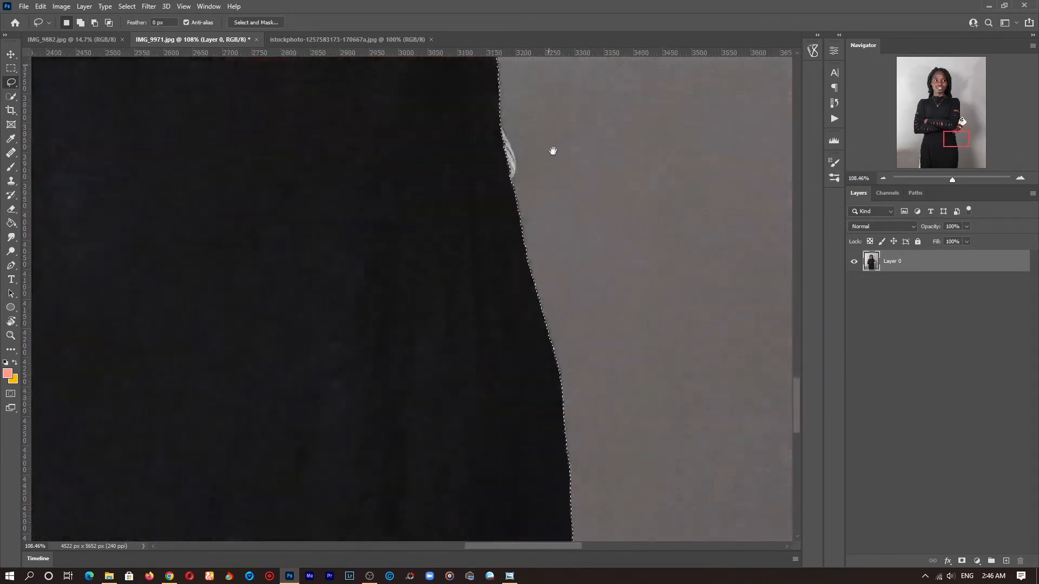
drag(430, 455, 341, 274)
drag(287, 487, 332, 241)
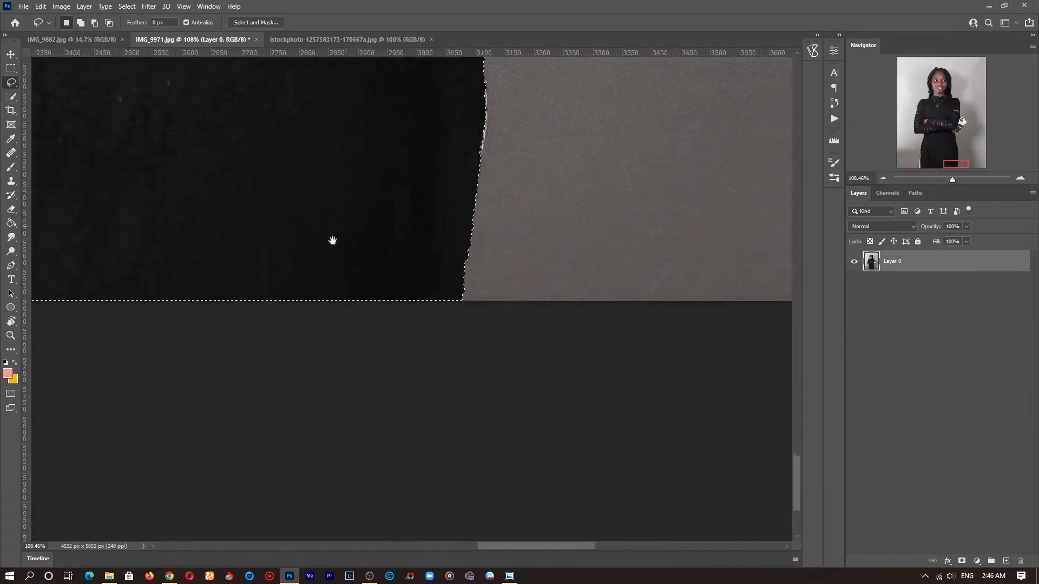
key(z)
click(326, 23)
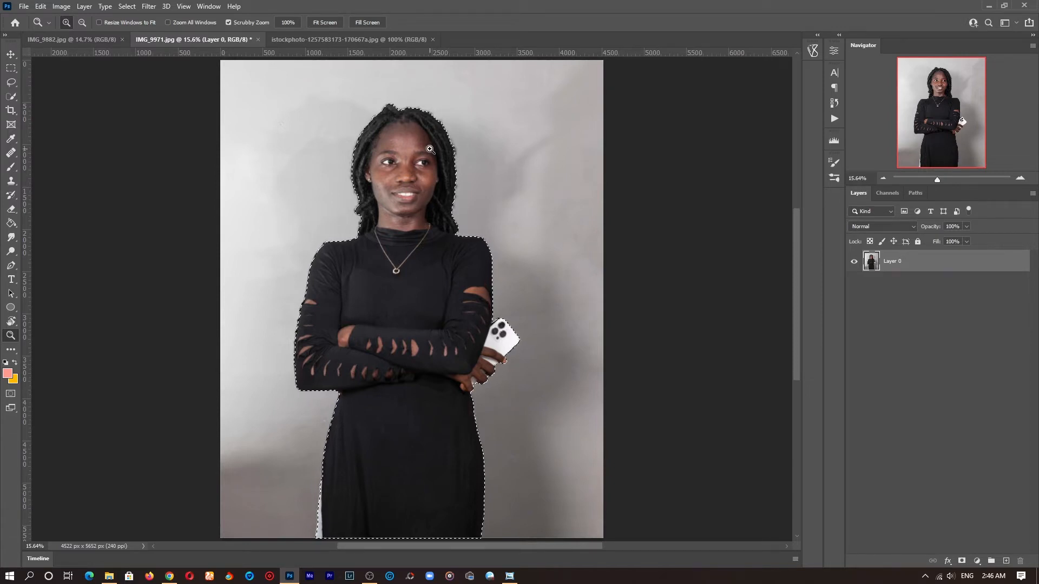
Step: Cut the selected woman onto her own layer with Layer Via Cut
key(w)
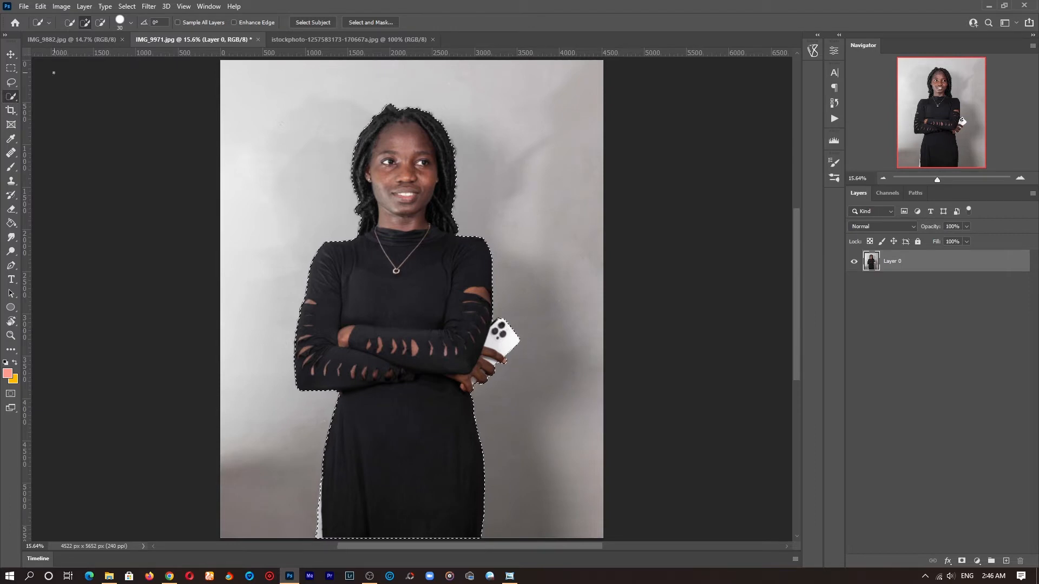
right_click(414, 189)
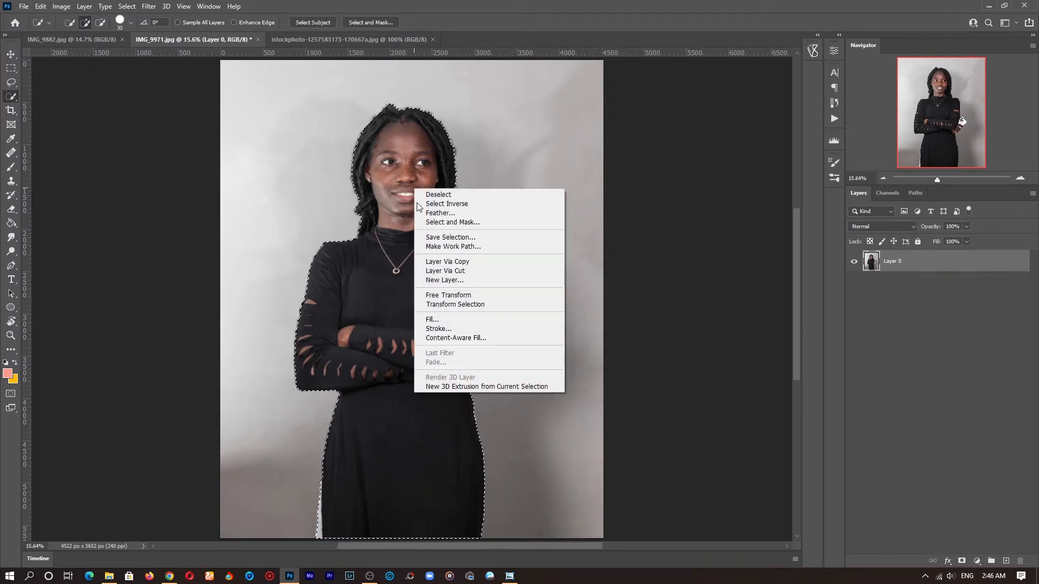
click(439, 261)
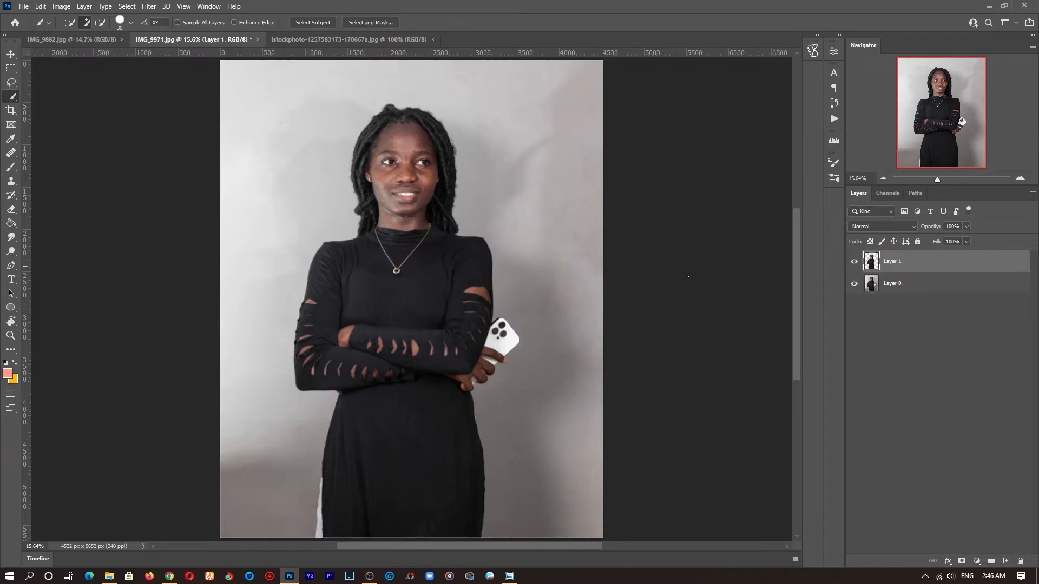
Step: Select the original background layer and sample the wall's grey as the foreground colour
click(855, 285)
click(854, 283)
click(855, 284)
click(855, 282)
click(897, 285)
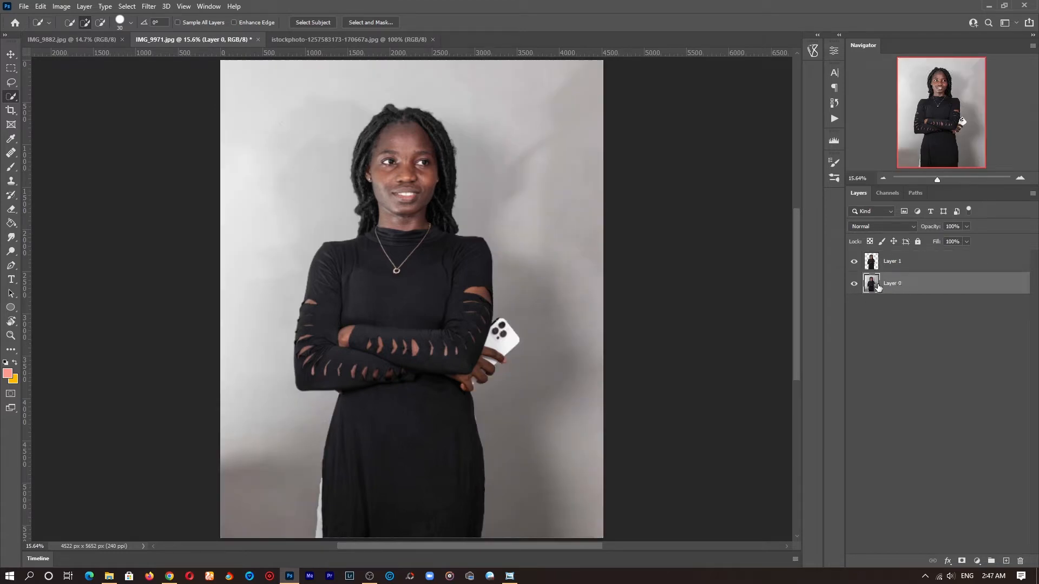
click(8, 373)
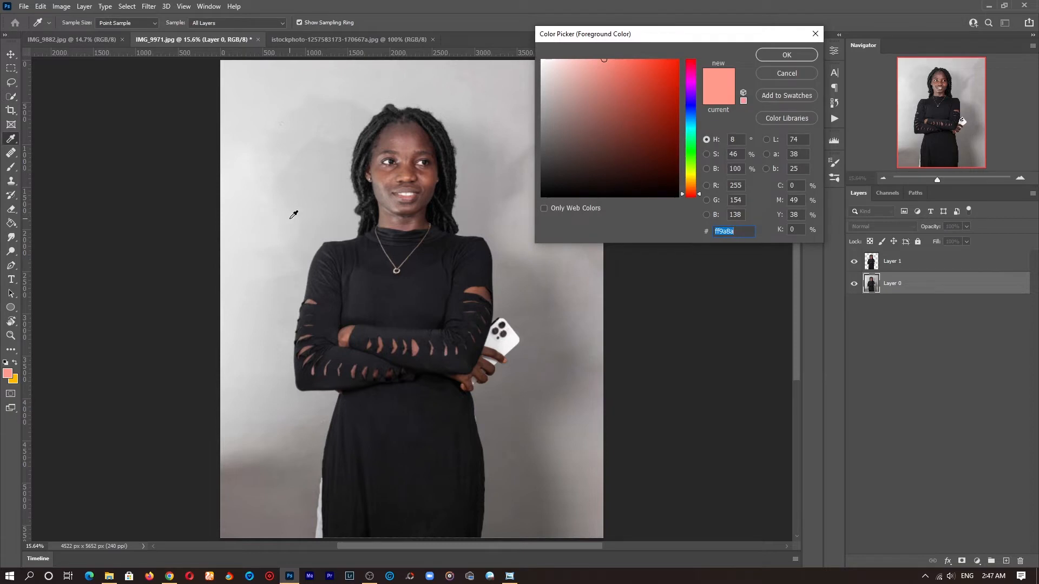
drag(294, 215, 309, 203)
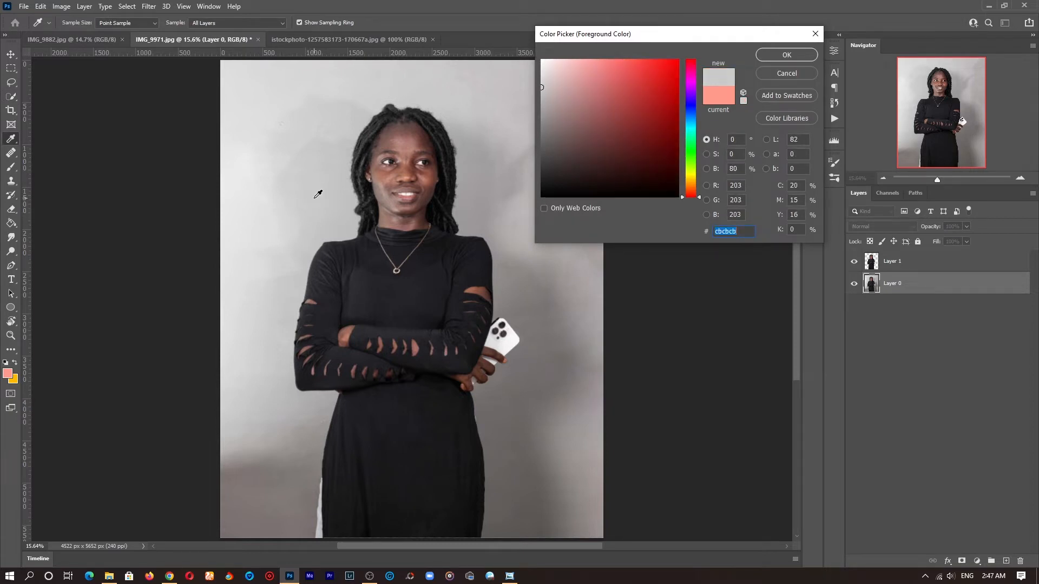
click(780, 54)
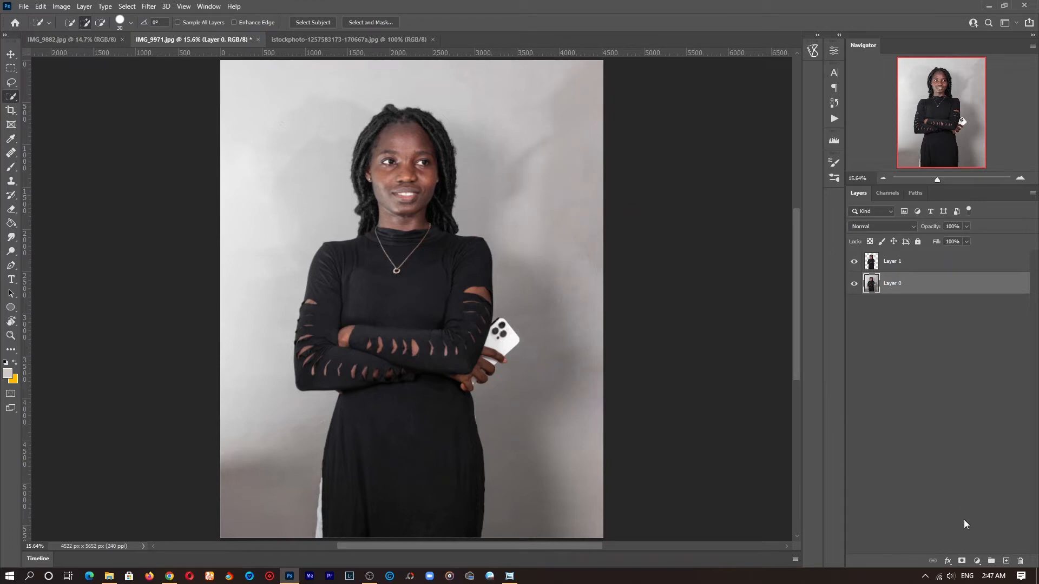
click(976, 560)
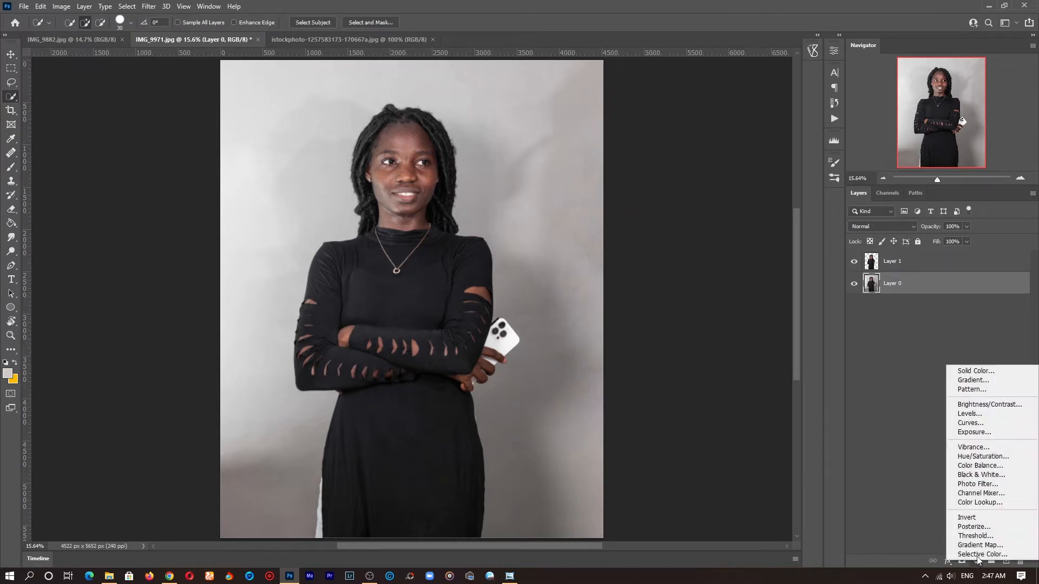
click(981, 370)
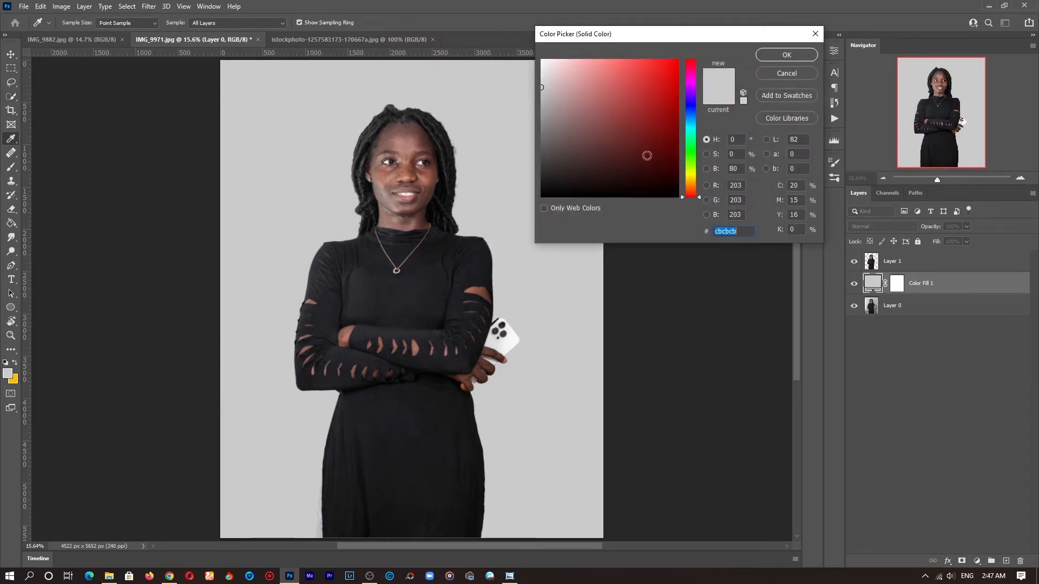
drag(631, 38, 641, 17)
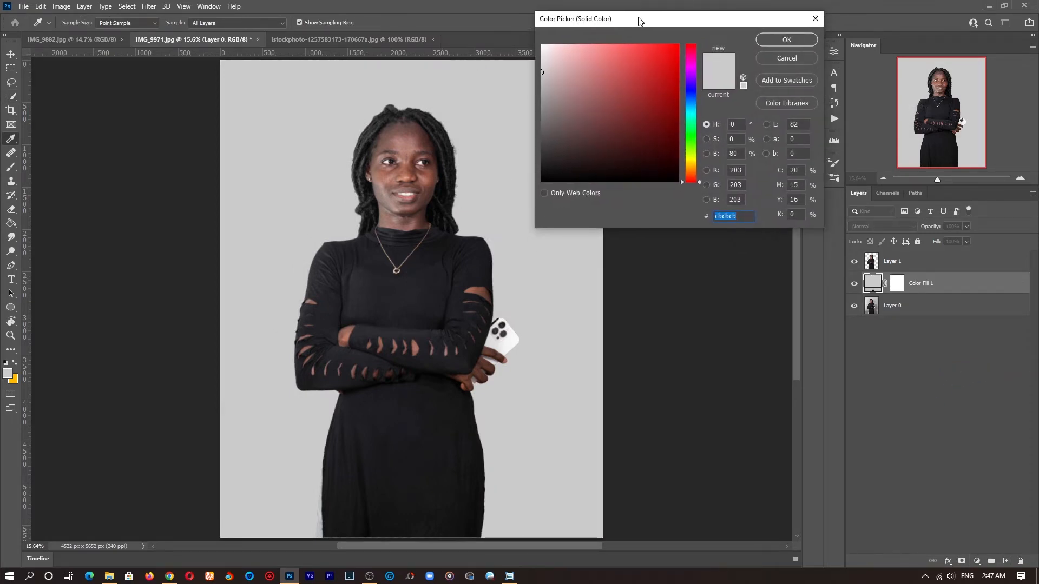
click(786, 58)
Step: Add a gradient fill layer above the background, reposition it, and set its opacity to 50%
click(977, 561)
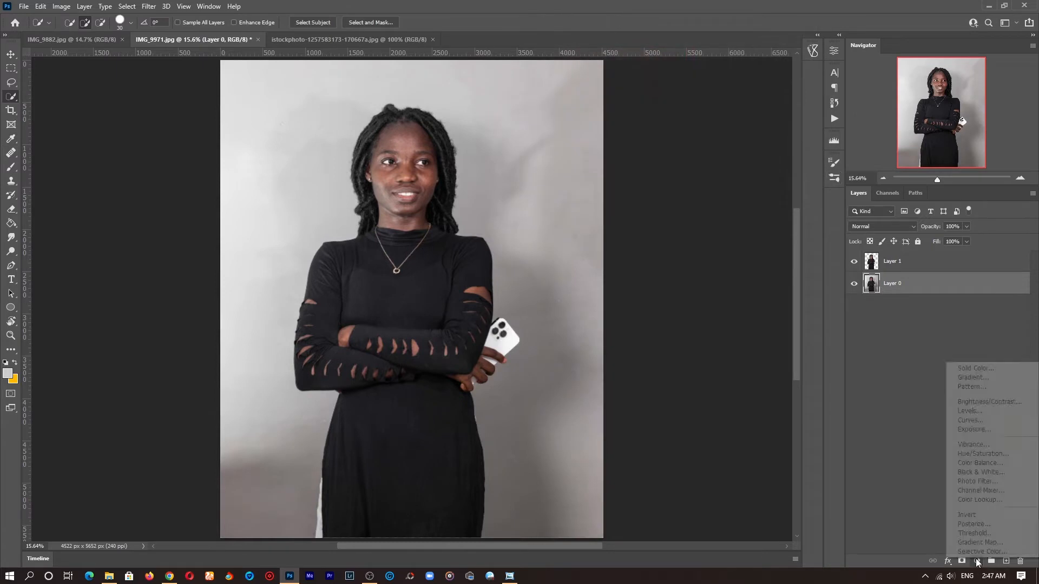
click(976, 381)
mouse_move(450, 376)
mouse_down()
mouse_move(455, 124)
mouse_move(470, 501)
mouse_move(458, 323)
mouse_up()
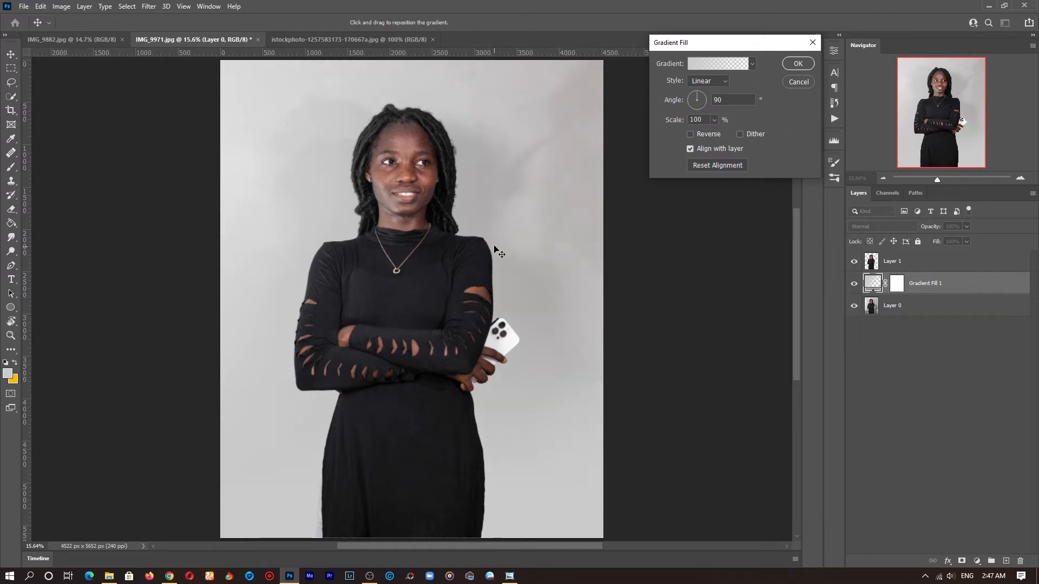
drag(511, 213, 512, 261)
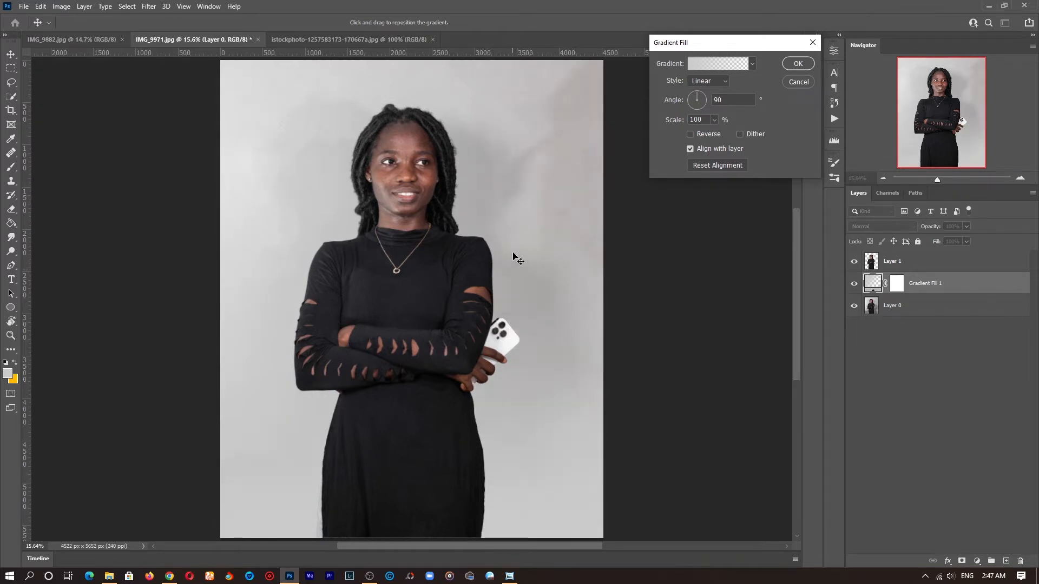
click(797, 63)
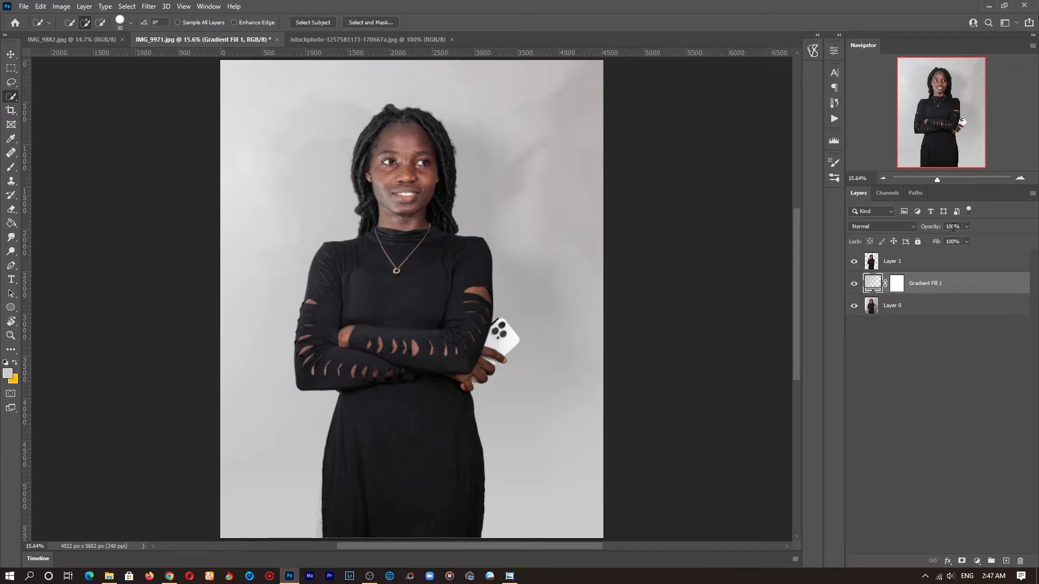
text(50)
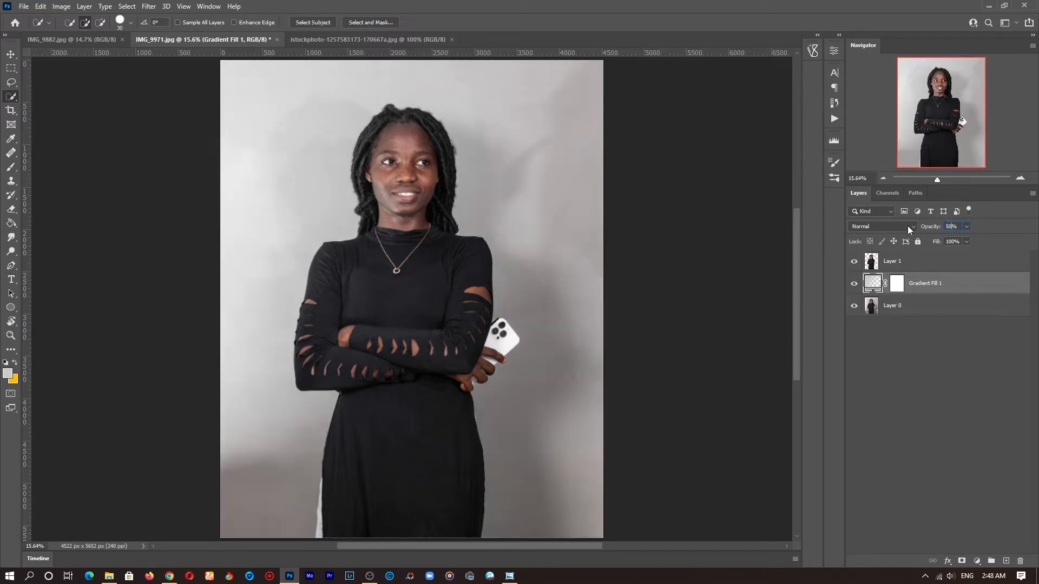
Step: Reopen the gradient fill settings and drag the gradient to reposition it
double_click(872, 283)
drag(452, 336, 421, 228)
click(810, 62)
key(z)
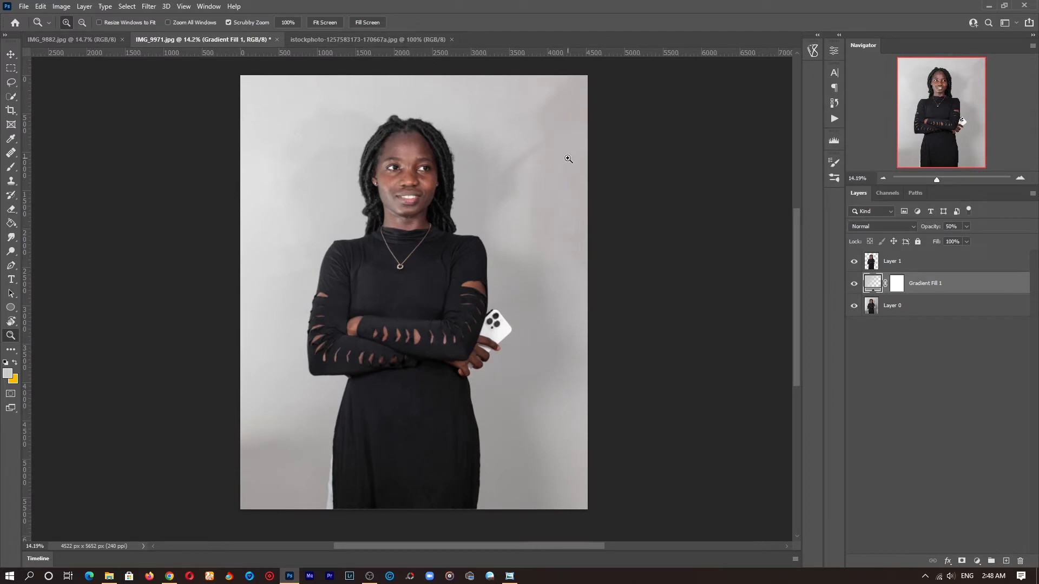
Step: Unlock the window shadow image, drag it into the portrait document, and close the shadow file without saving
click(395, 40)
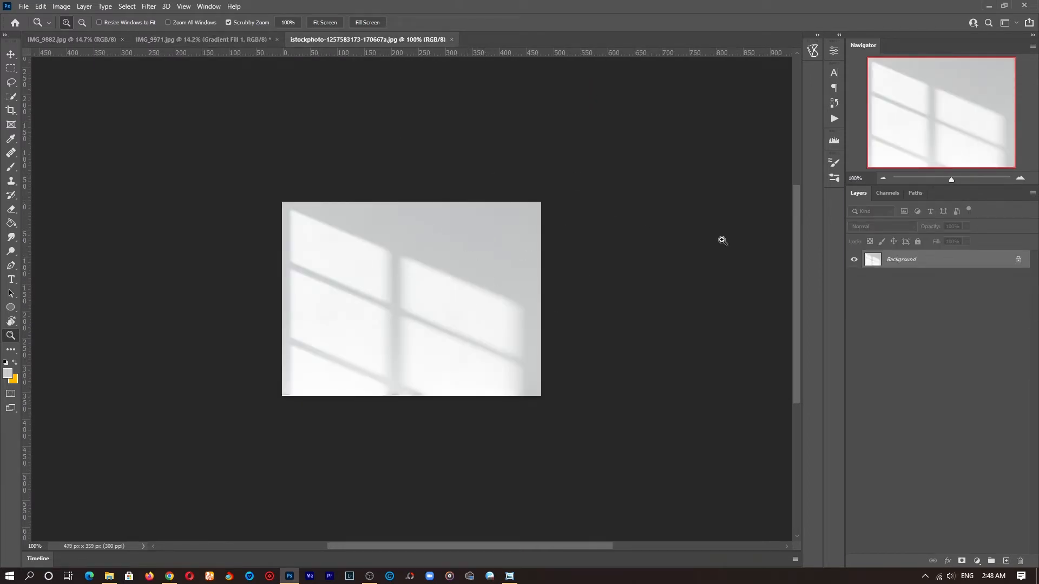
click(1017, 261)
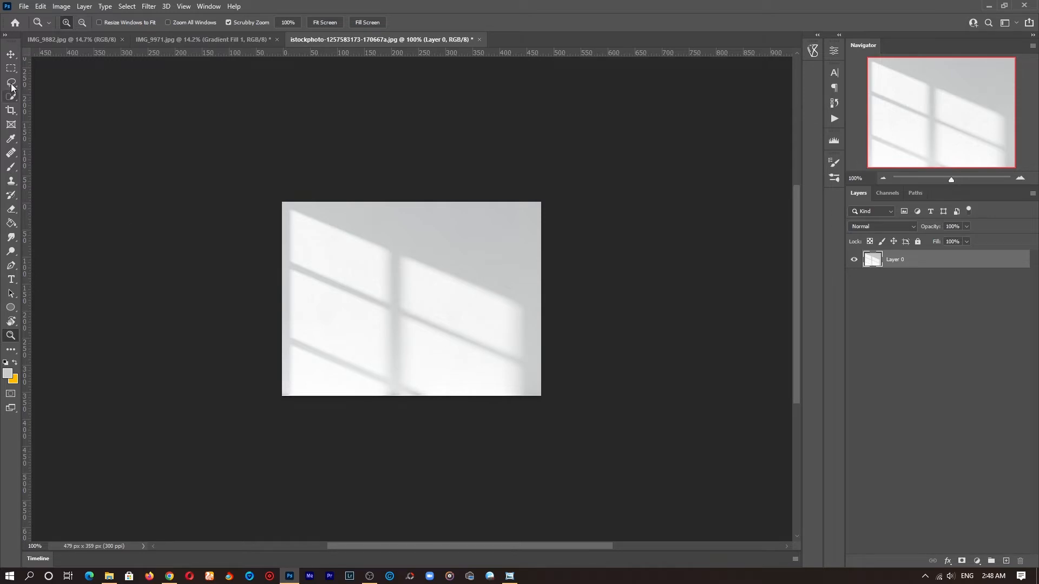
click(10, 55)
drag(412, 267, 437, 299)
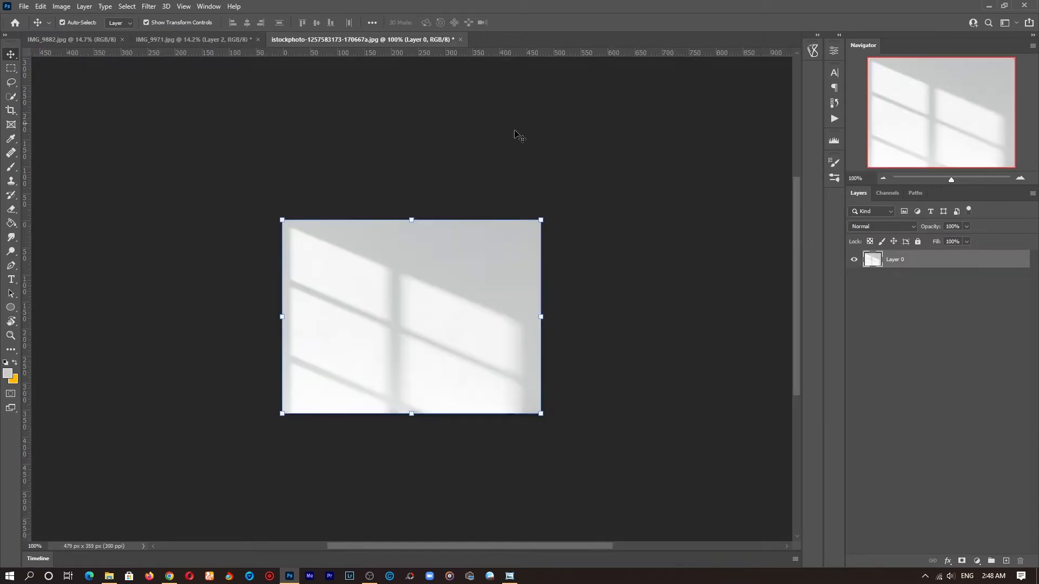
click(461, 40)
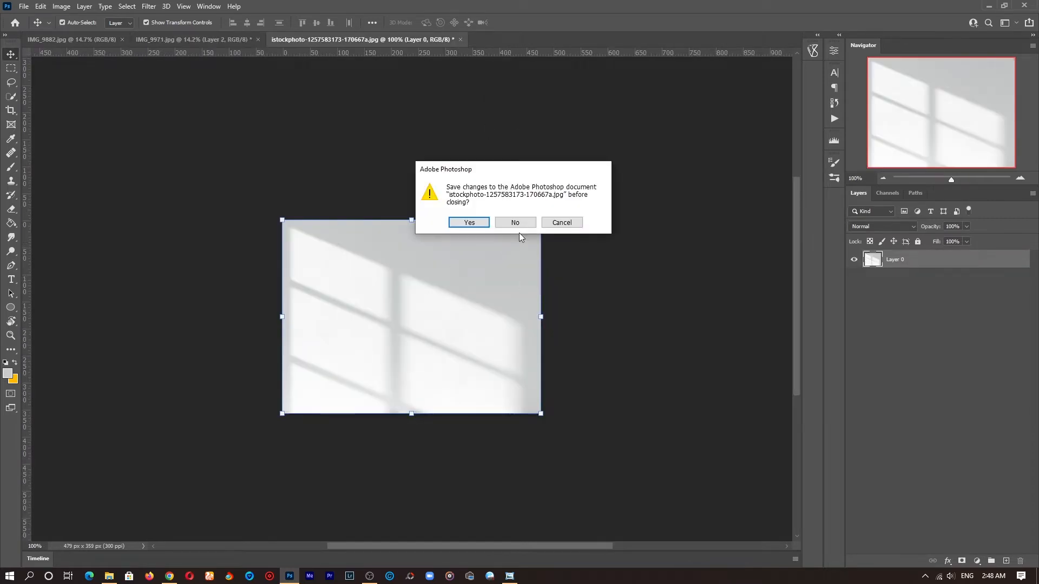
click(517, 222)
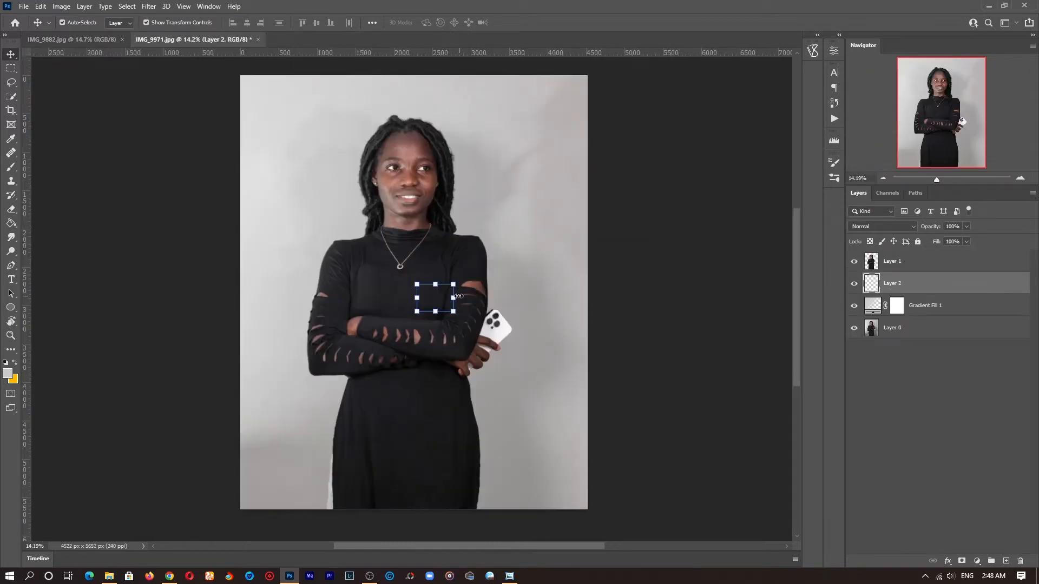
Step: Move the shadow layer onto the wall beside the woman's head and convert it to a smart object
drag(439, 297, 463, 272)
key(ctrl+z)
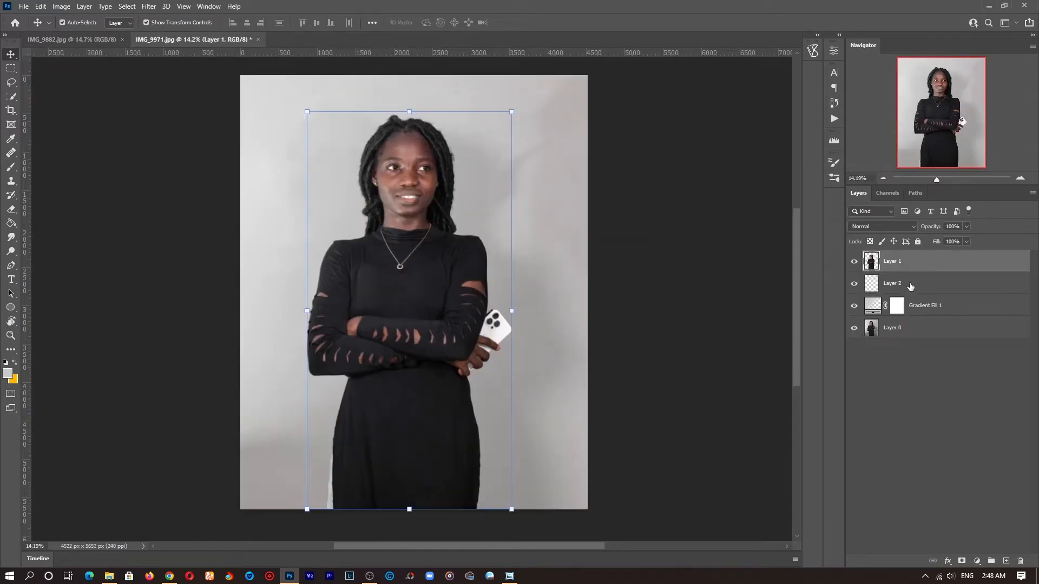
click(910, 286)
drag(410, 387, 492, 271)
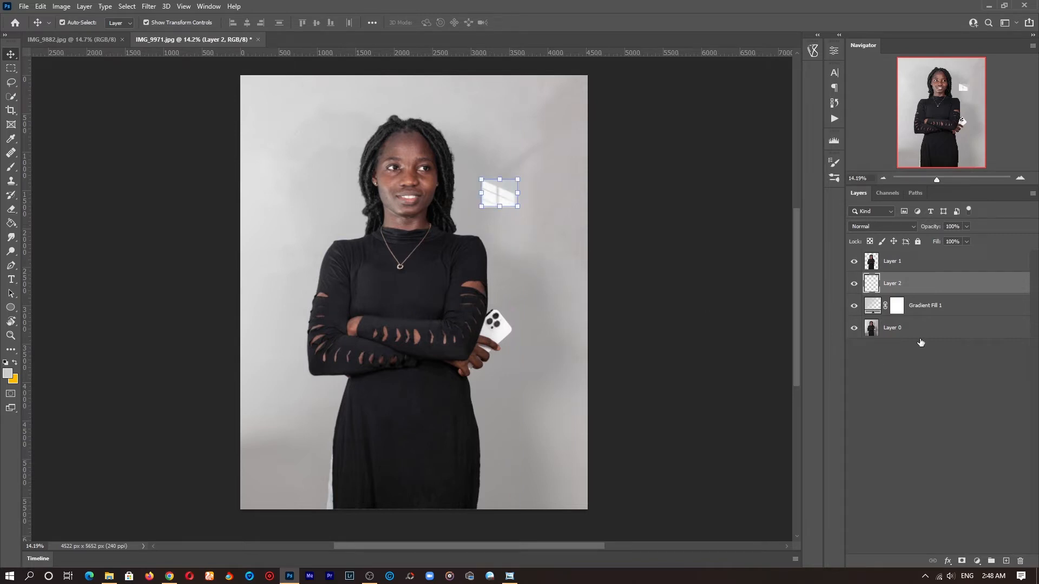
right_click(904, 287)
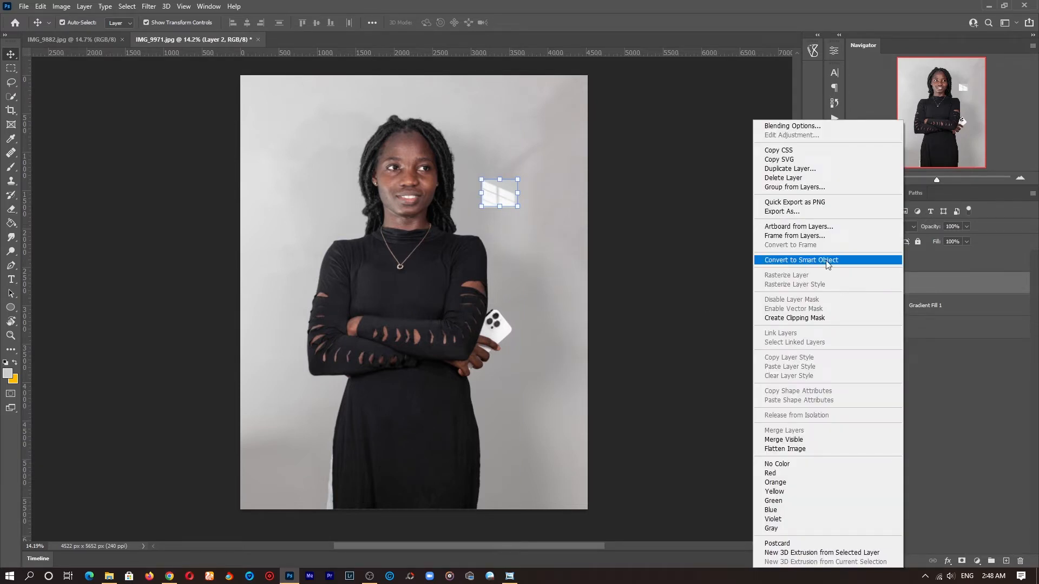
click(798, 260)
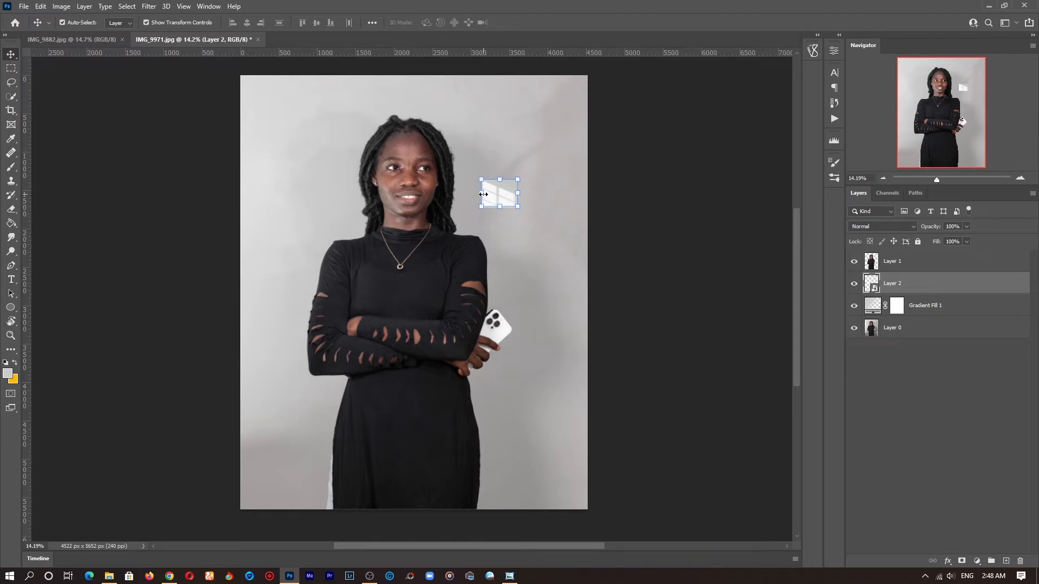
Step: Scale the window shadow layer up so it covers the upper wall behind the woman
drag(484, 191, 202, 193)
drag(489, 205, 588, 234)
click(536, 22)
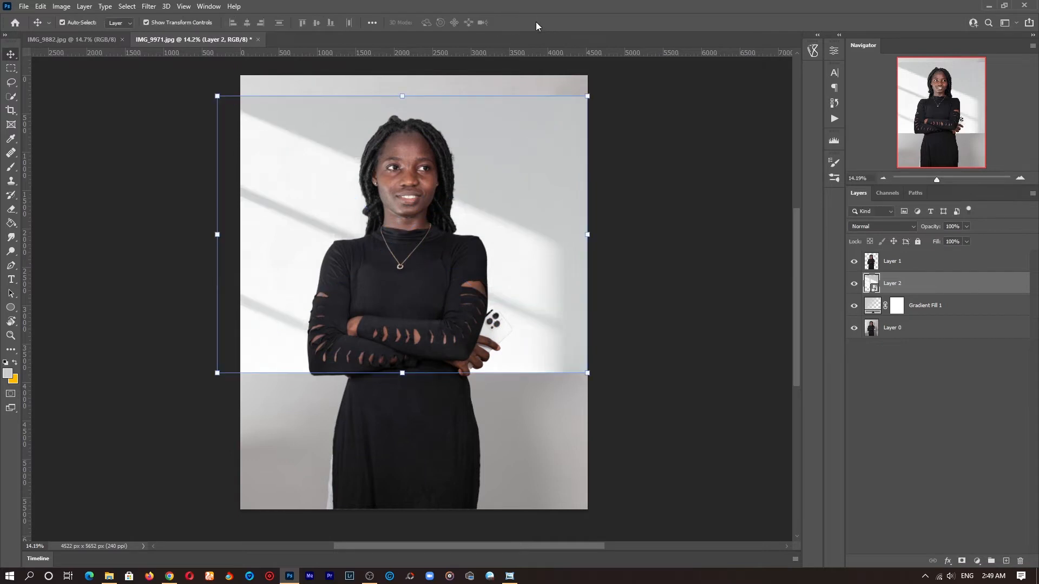
Step: Stretch the shadow layer wider to the right and shift it slightly left
key(z)
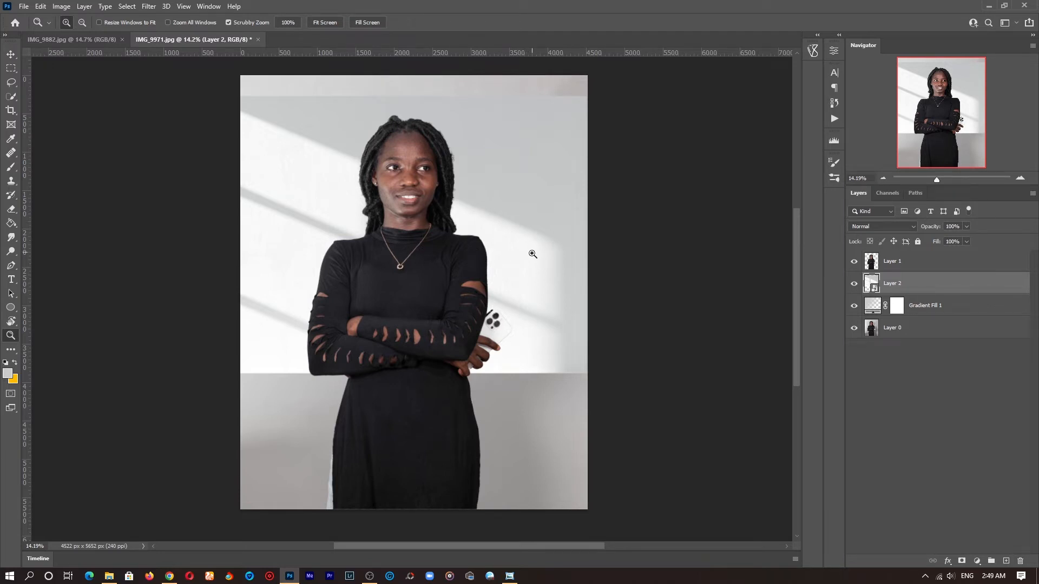
key(ctrl+t)
drag(587, 234, 647, 232)
drag(471, 183, 452, 185)
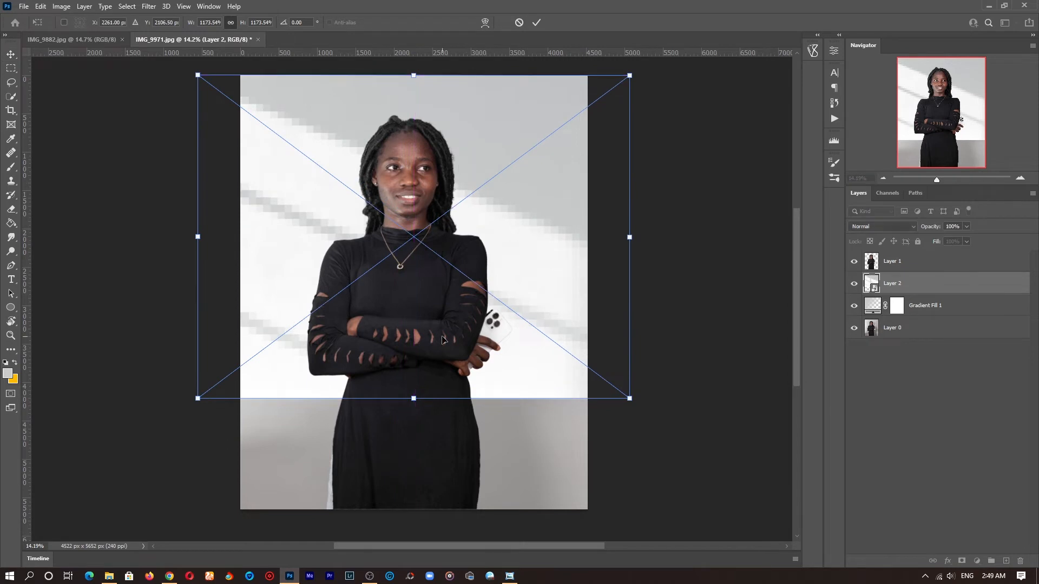
click(537, 22)
key(z)
drag(512, 294, 487, 277)
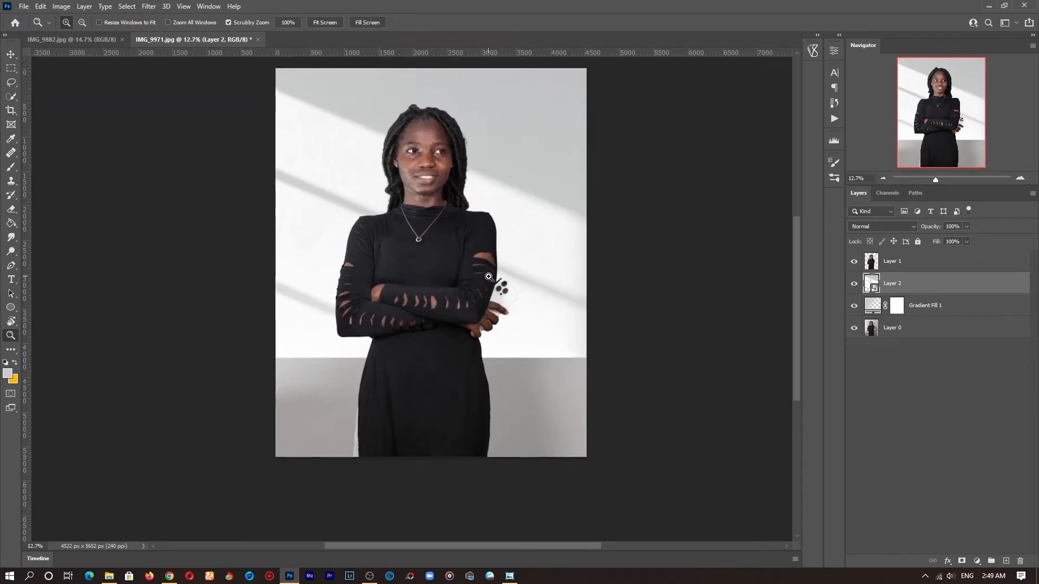
Step: Move the shadow layer down and stretch its top edge upward to cover the wall
key(v)
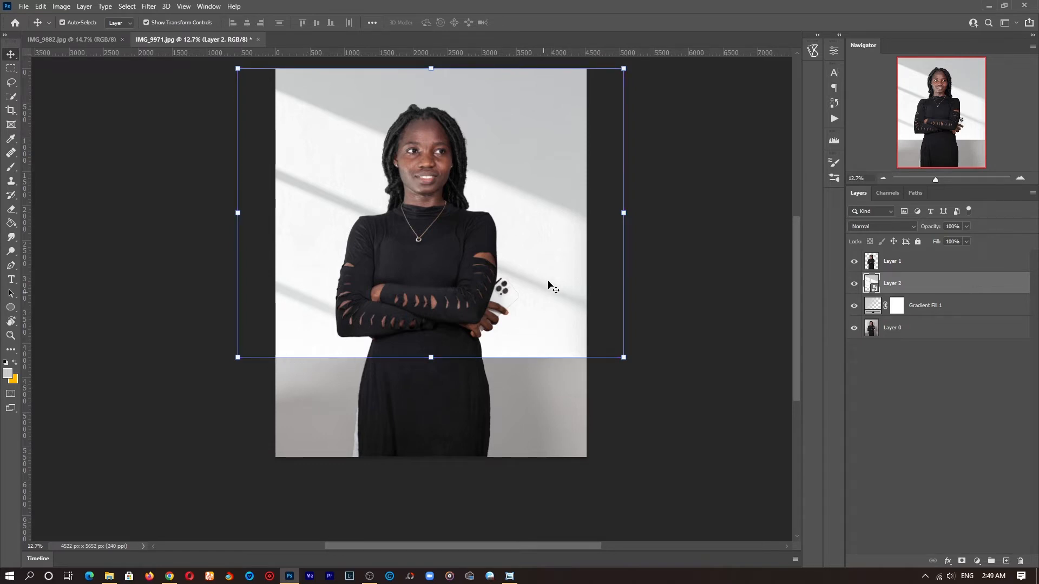
key(ctrl)
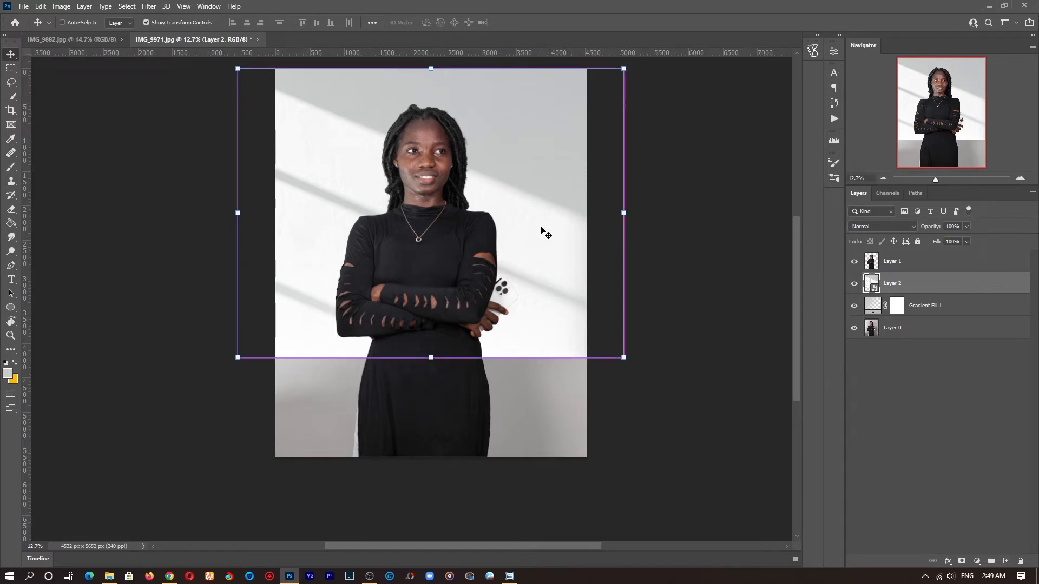
drag(540, 227, 547, 326)
key(z)
drag(517, 281, 503, 281)
key(ctrl+t)
drag(449, 182, 447, 106)
key(Return)
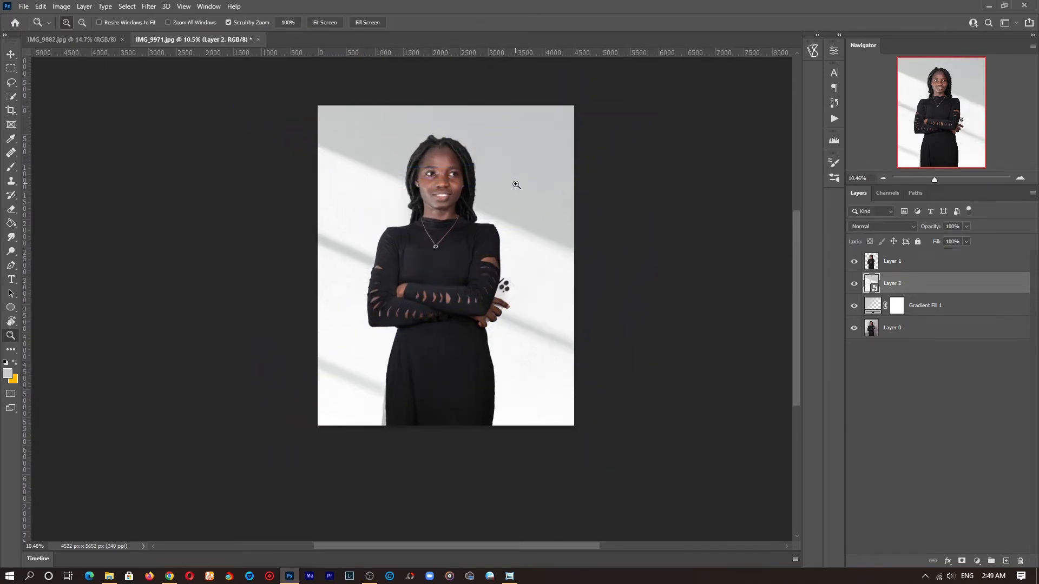
Step: Set the shadow layer's opacity to 80%
drag(489, 178, 503, 177)
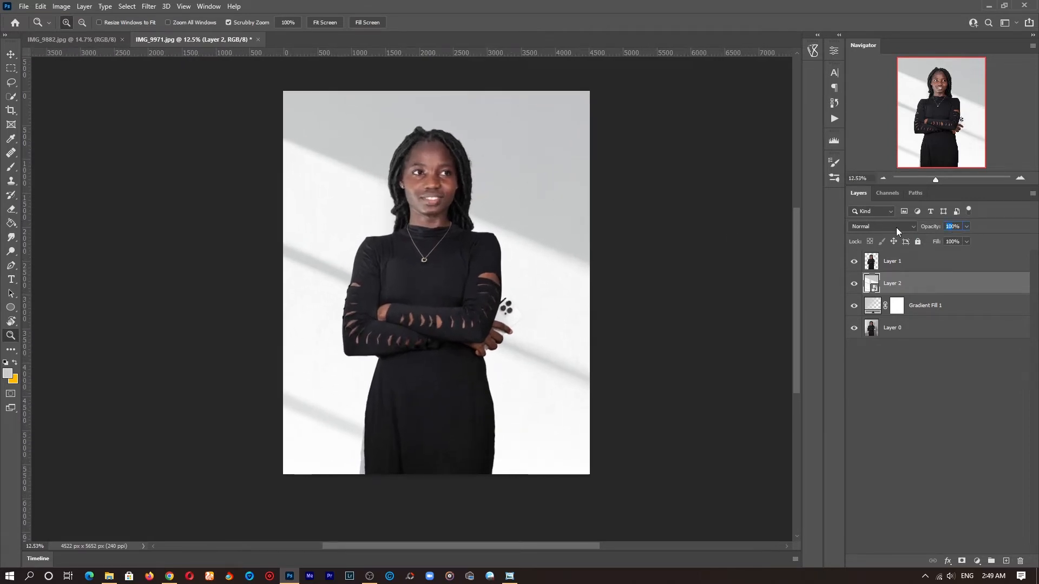
text(50)
key(Return)
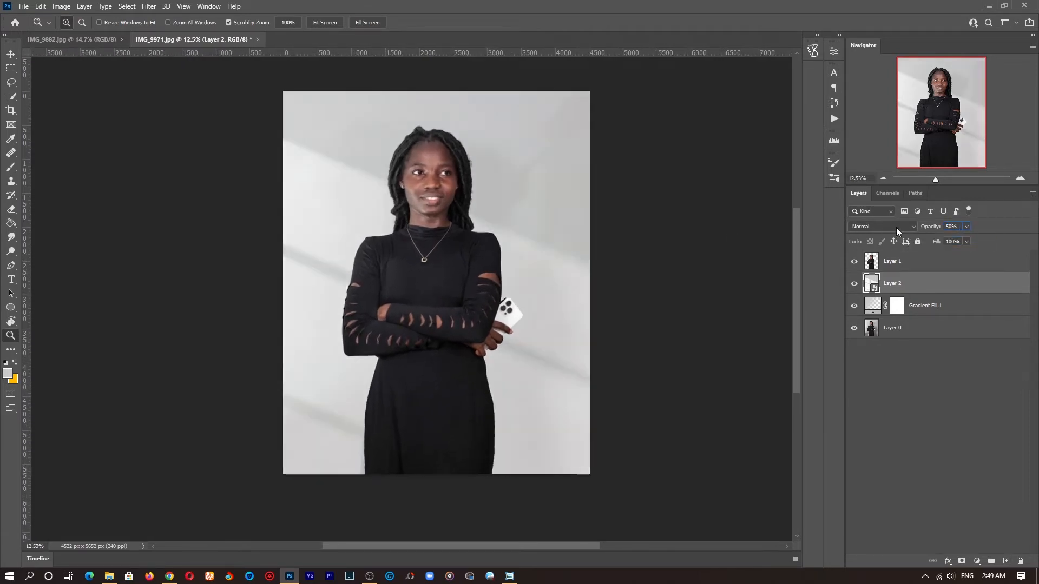
text(80)
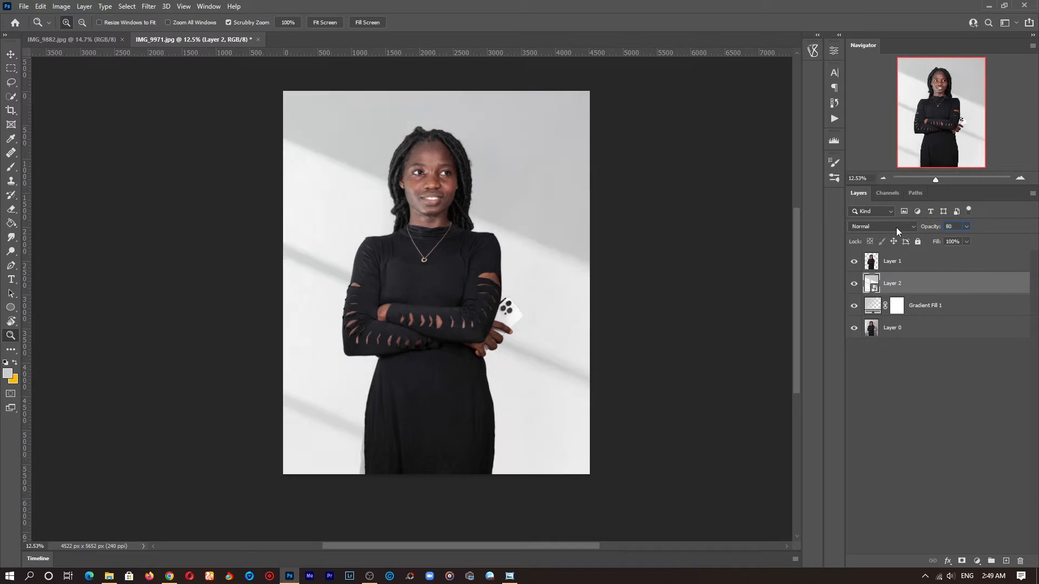
key(Return)
Step: Place the 228284_00_2x shadow image from Downloads into the document and stretch it to fill the canvas height
click(109, 575)
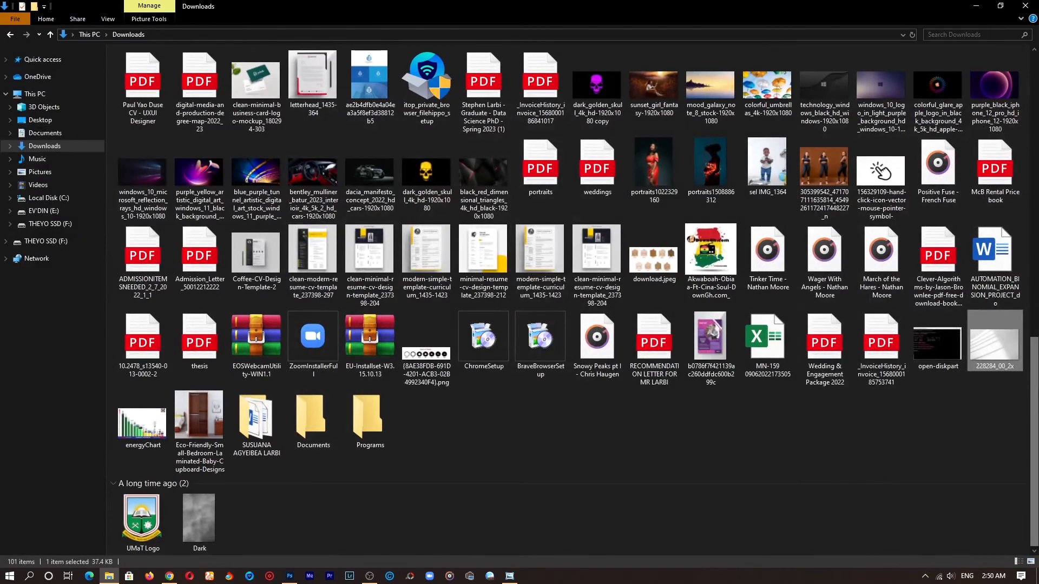
drag(992, 346, 320, 468)
drag(437, 199, 440, 89)
drag(438, 370, 438, 474)
click(537, 22)
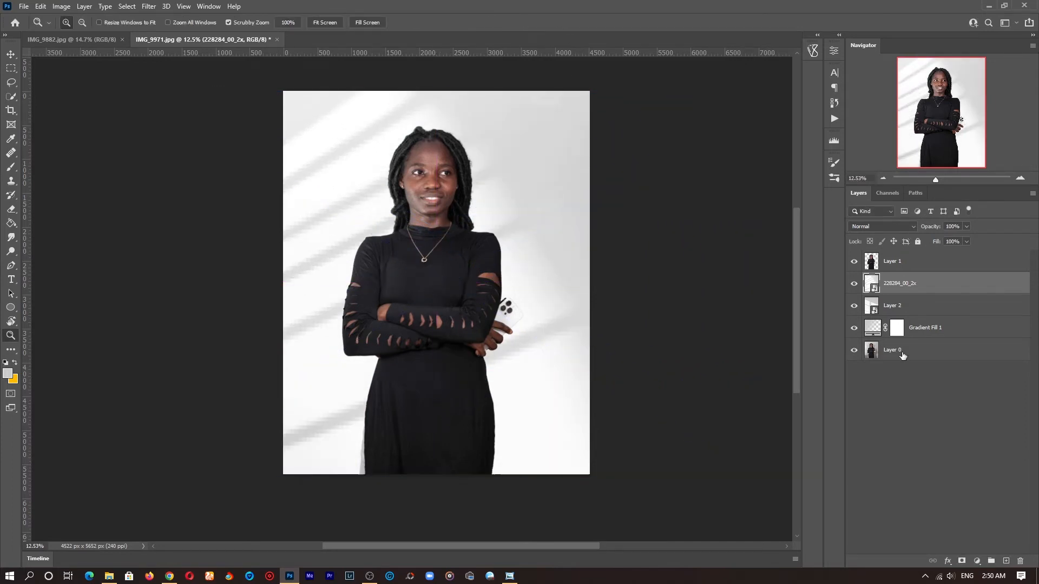
Step: Hide the first shadow layer and set the new shadow layer's opacity to 70%
click(854, 306)
key(5)
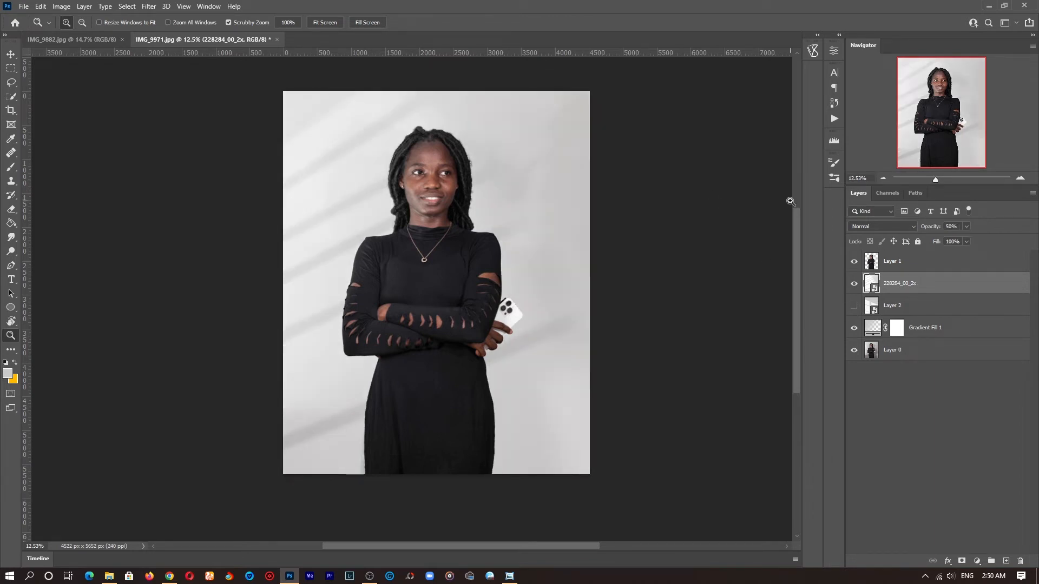
key(7)
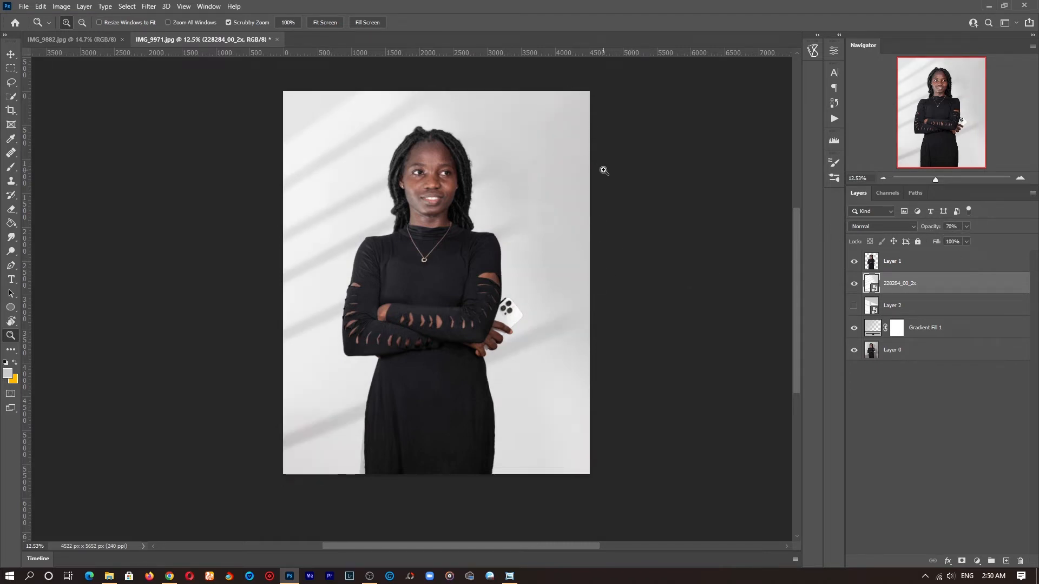
Step: Group the new shadow layer, the first shadow layer and the gradient fill, then hide the group
click(855, 328)
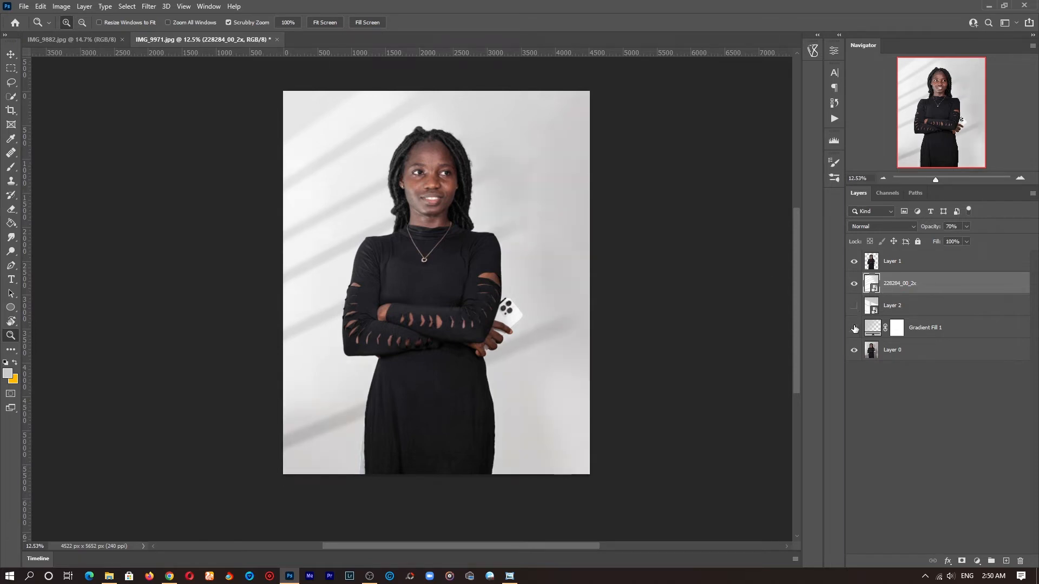
click(855, 328)
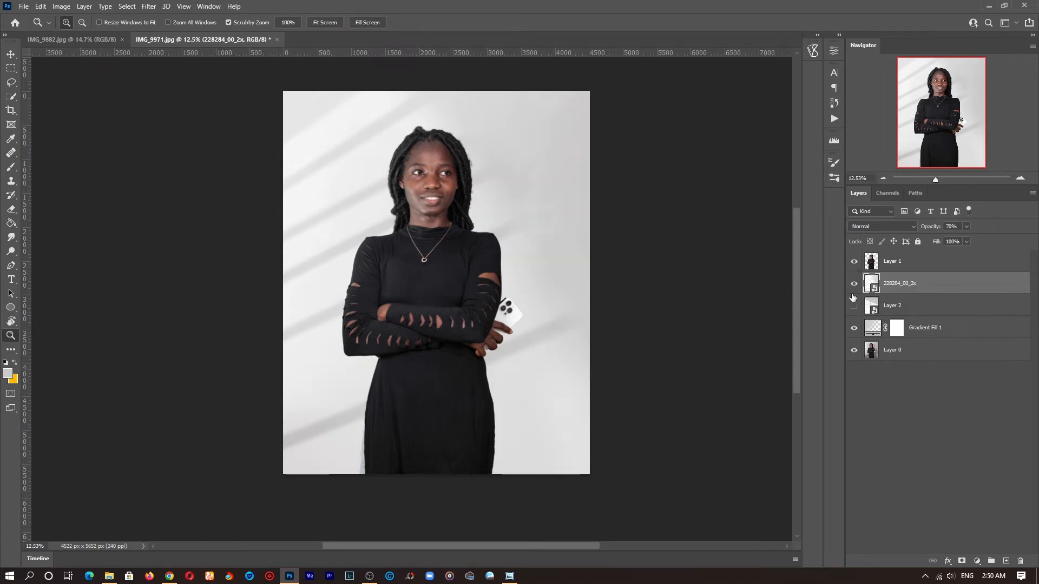
shift+click(930, 329)
key(ctrl+g)
click(854, 279)
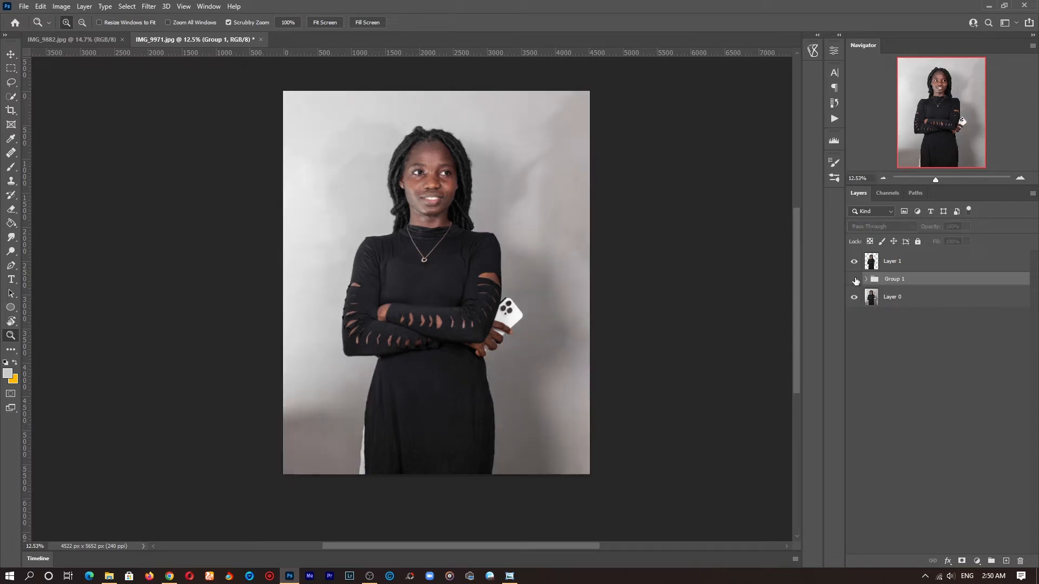
click(853, 280)
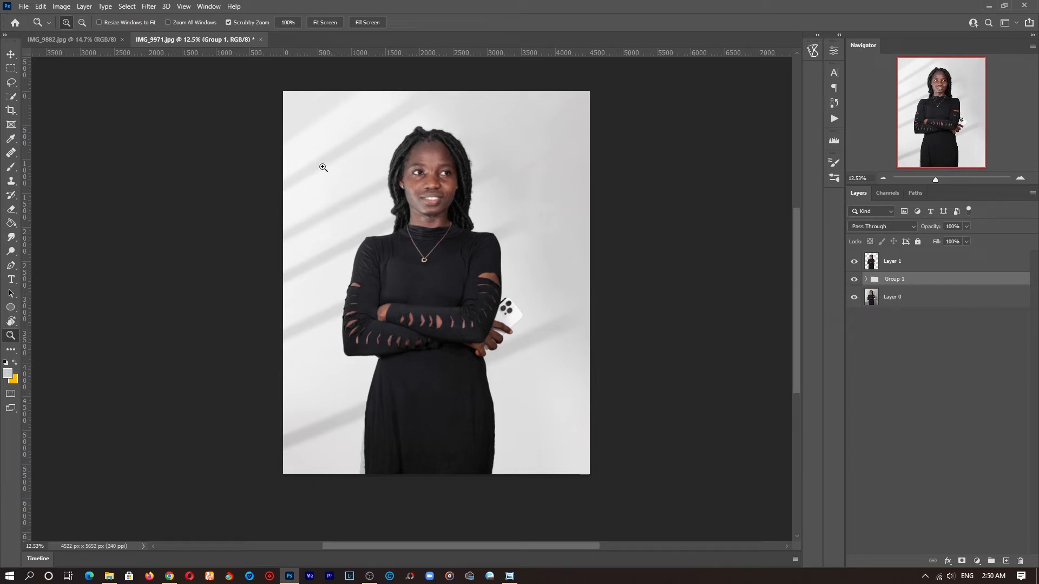
click(854, 280)
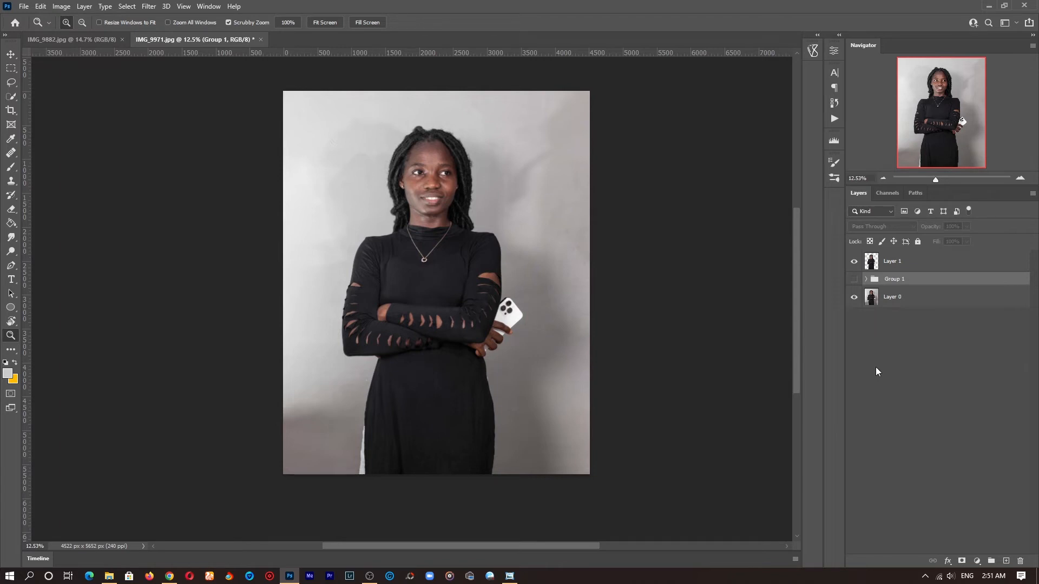
Step: Draw a square rectangle shape about 957 px wide near the upper left of the canvas
click(10, 308)
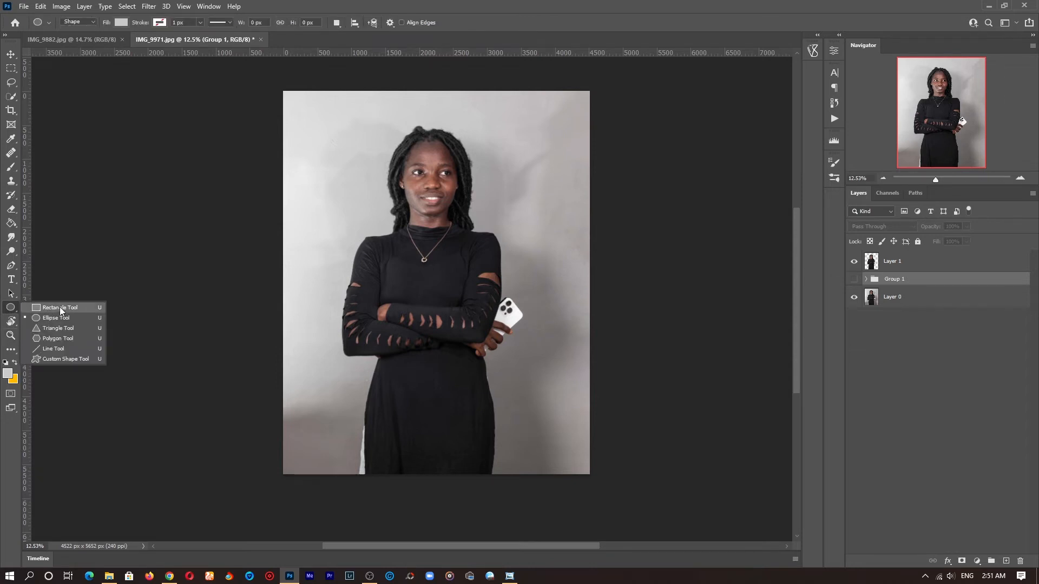
click(75, 308)
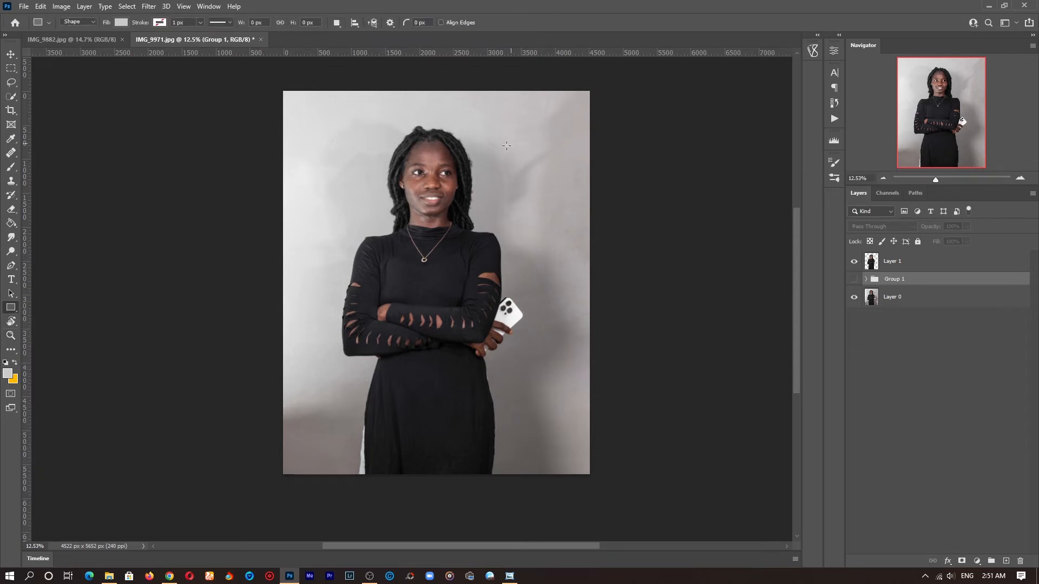
drag(321, 138, 387, 203)
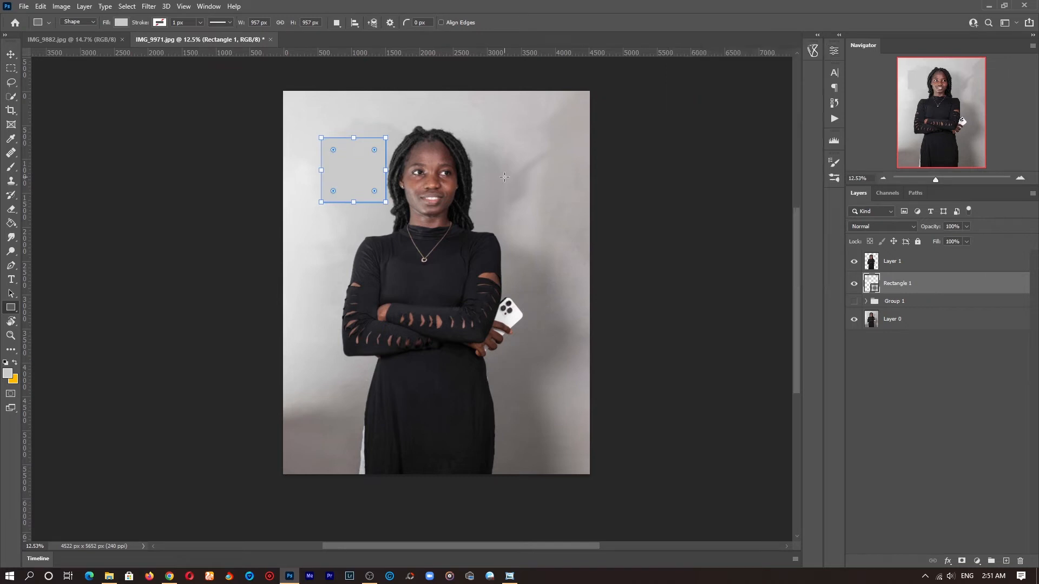
Step: Duplicate the square twice to form a row of three squares across the top
key(z)
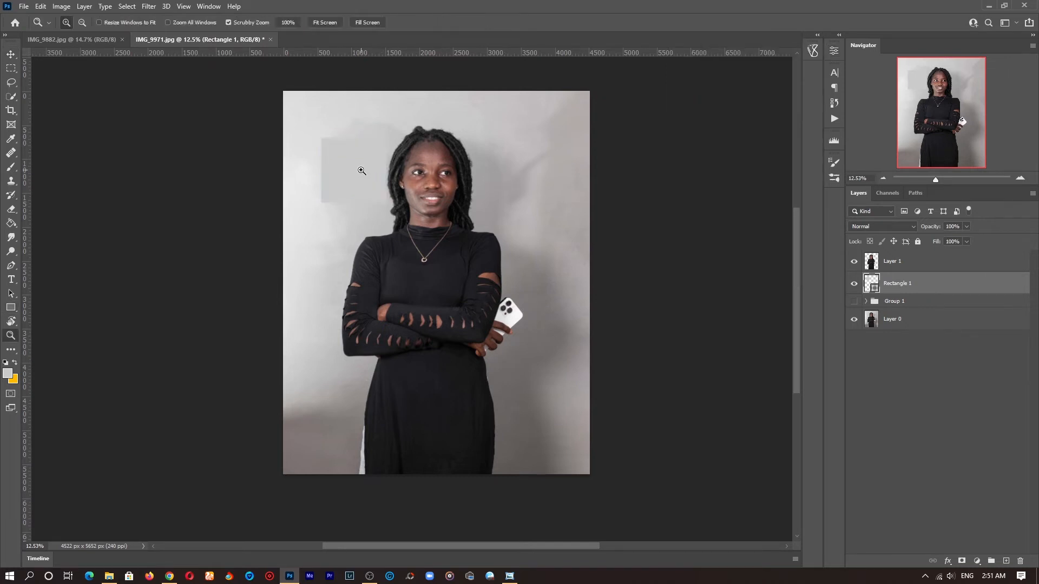
key(v)
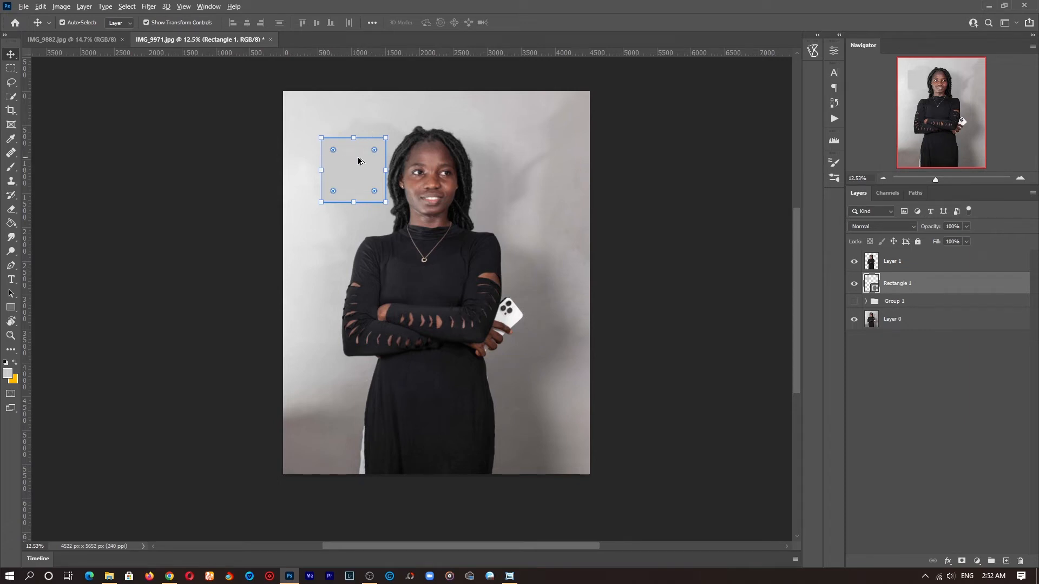
drag(359, 170, 507, 168)
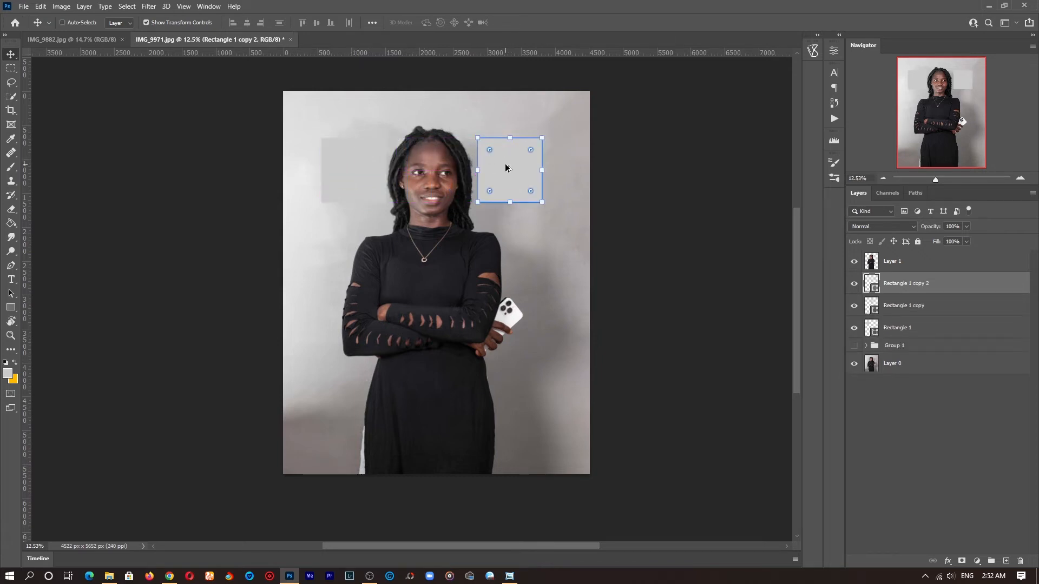
Step: Hide the woman and original photo layers, and nudge the third square slightly left
click(854, 262)
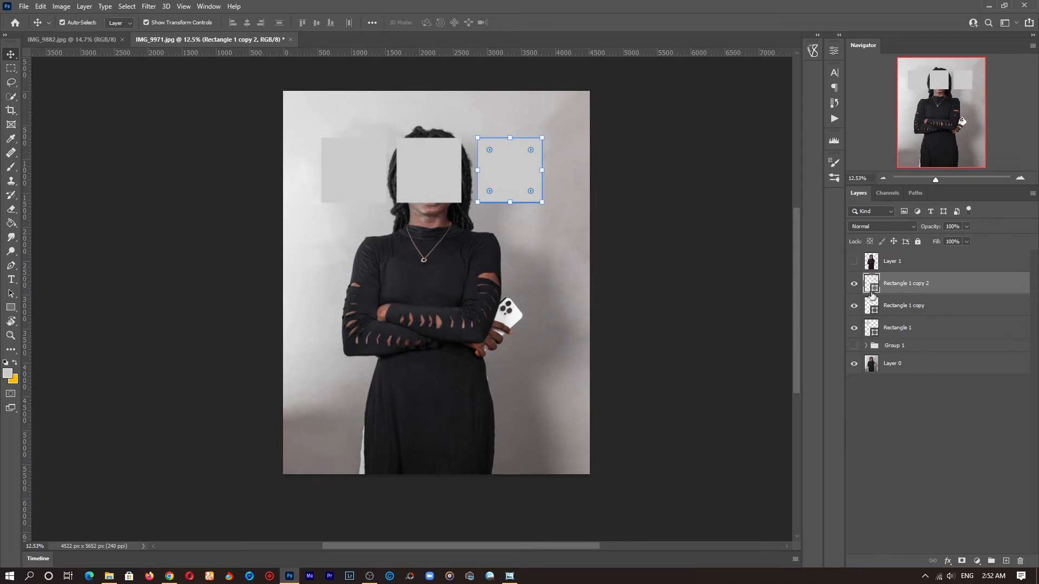
click(854, 364)
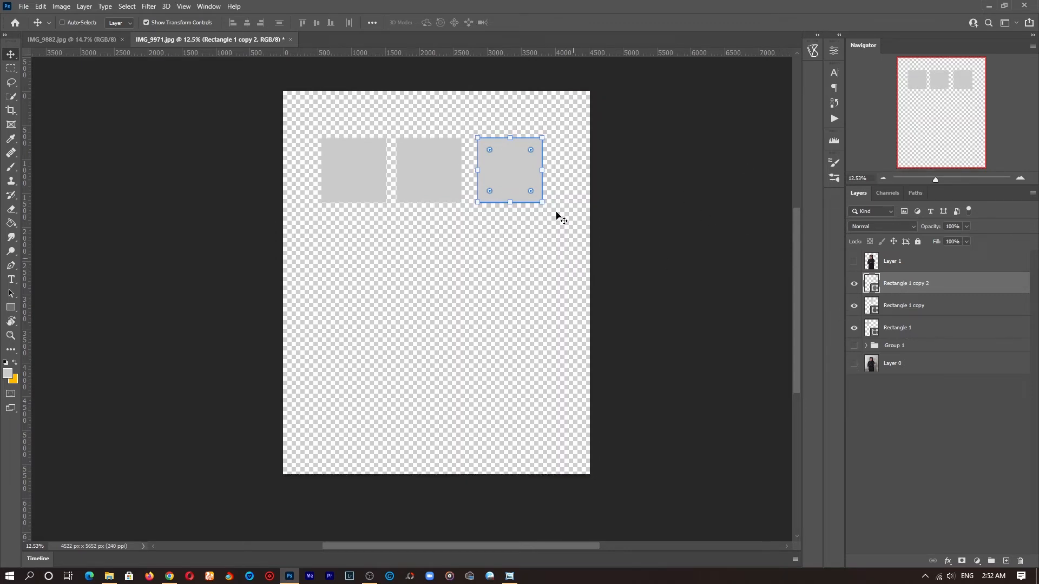
drag(556, 215, 551, 215)
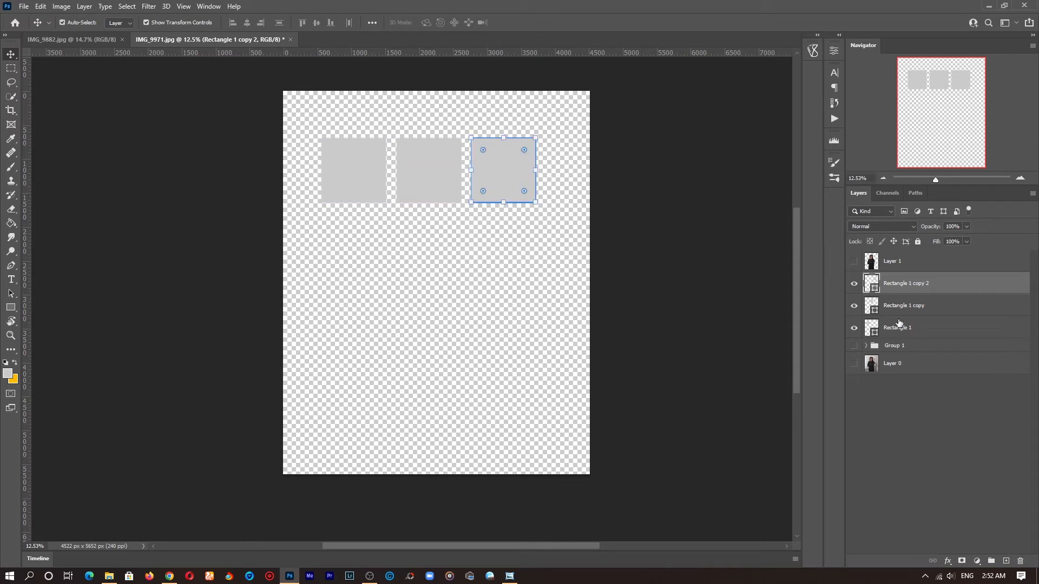
Step: Duplicate the row of three squares and move the copies down to form a second row
shift+click(914, 329)
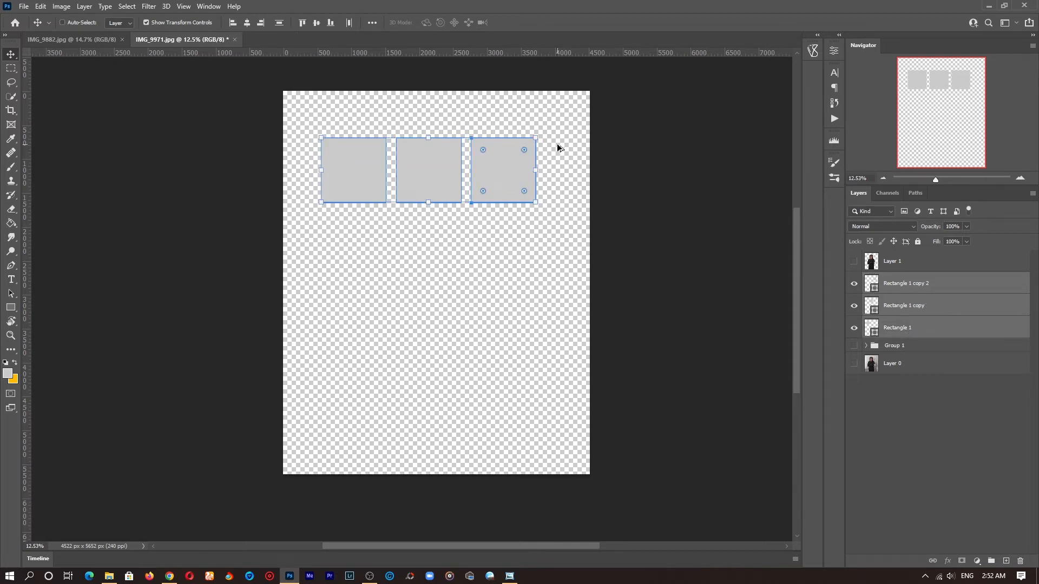
key(ctrl+j)
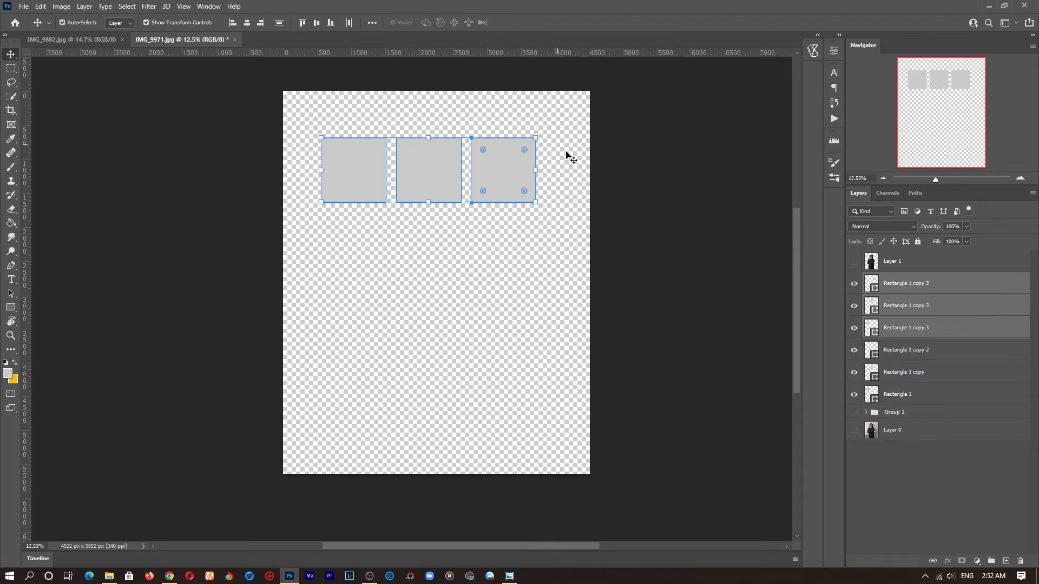
key(ctrl+h)
drag(561, 160, 558, 222)
Step: Select all six squares, duplicate them and move the copies down to form rows three and four
click(907, 394)
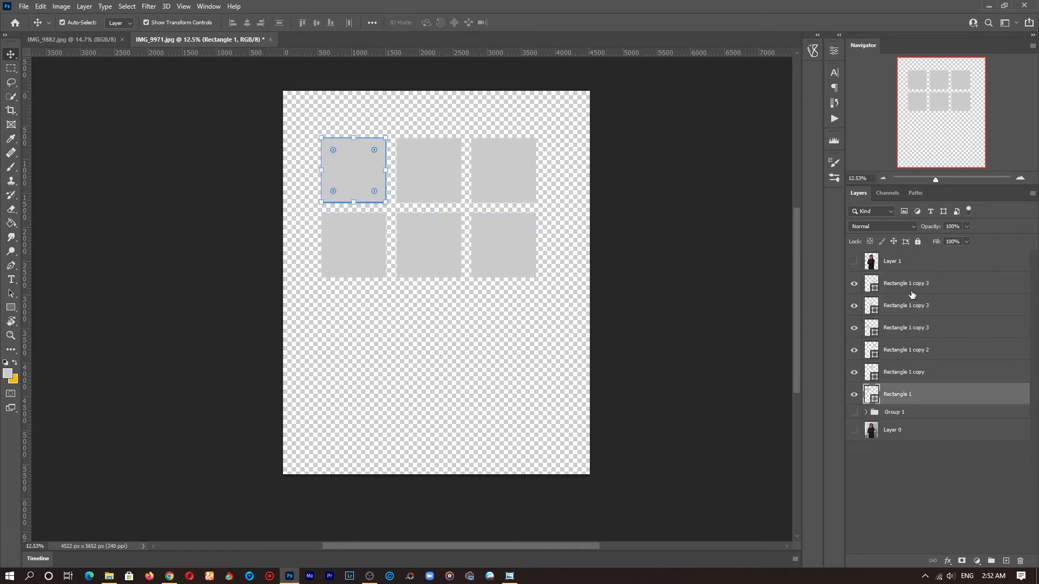
shift+click(900, 292)
drag(561, 164, 557, 312)
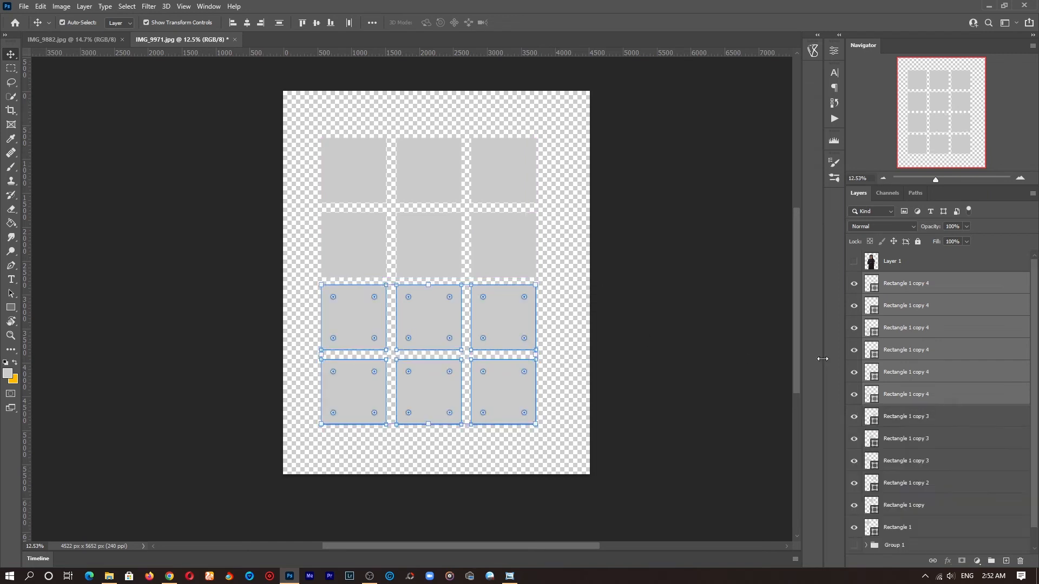
Step: Select all twelve square layers and merge them into a single shape layer
click(902, 291)
scroll(941, 381, down, 1)
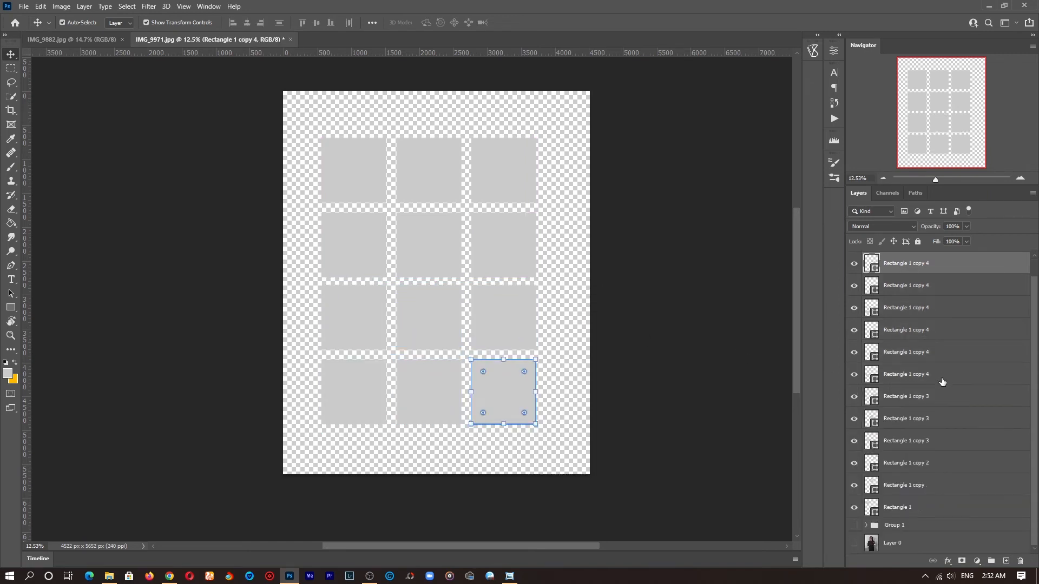
shift+click(918, 504)
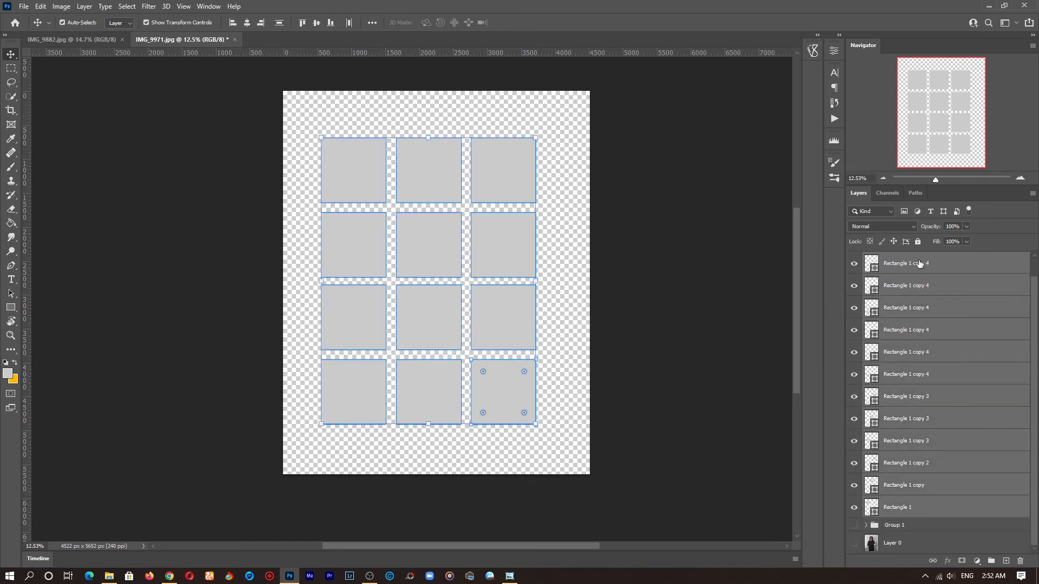
click(871, 263)
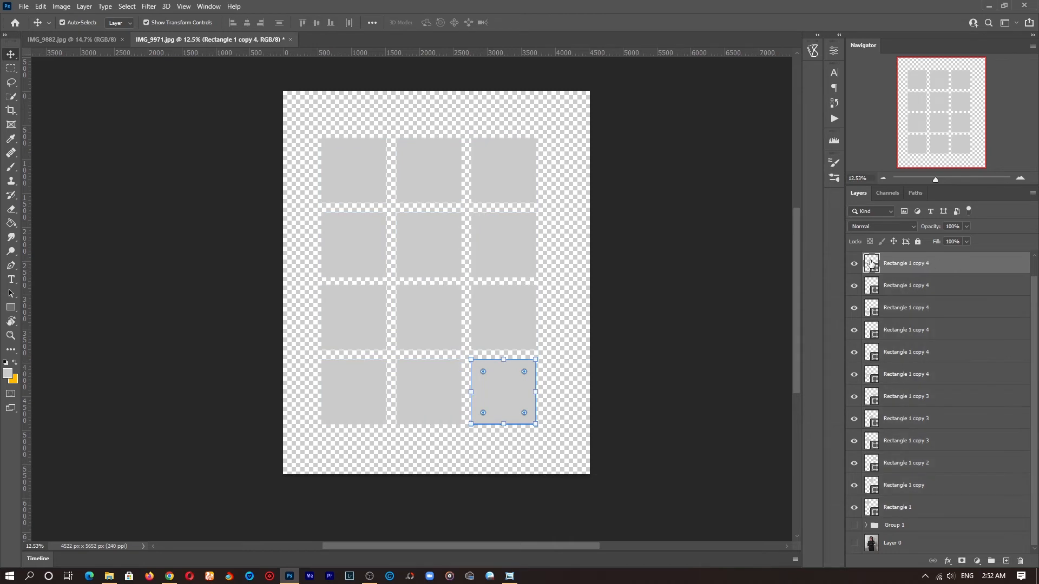
shift+click(914, 509)
right_click(914, 509)
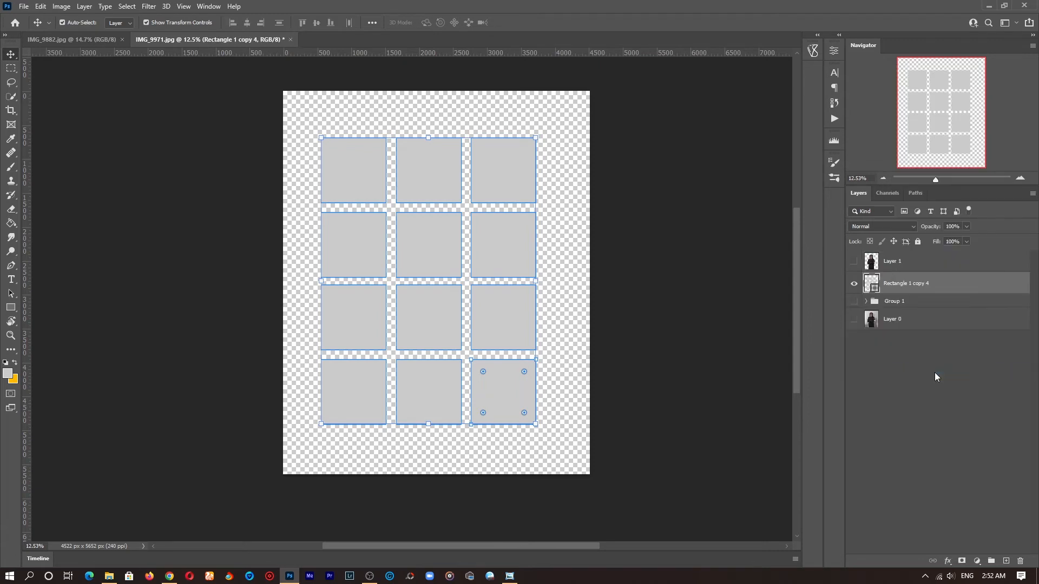
click(927, 373)
Step: Set the merged window shape's fill color to white (ffffff)
double_click(871, 282)
drag(558, 56, 490, 4)
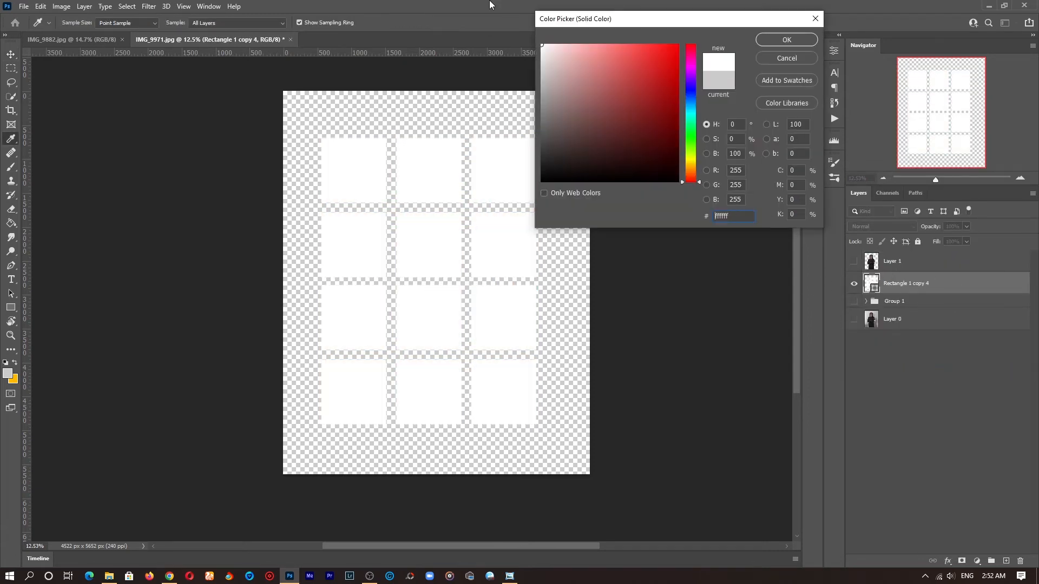
click(771, 41)
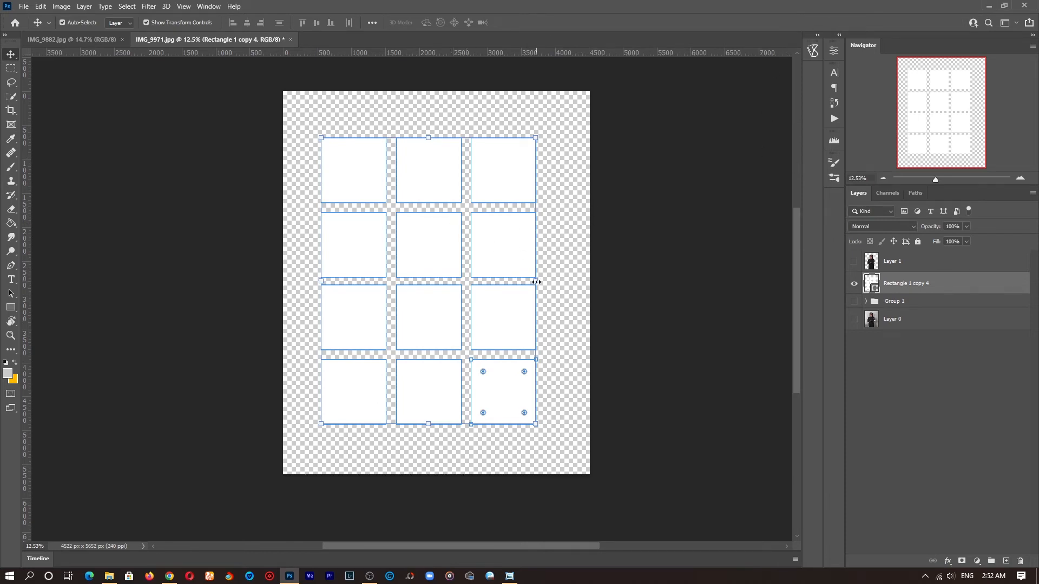
Step: Resize the window grid and rotate it 90° so it forms four columns by three rows
drag(536, 281, 567, 281)
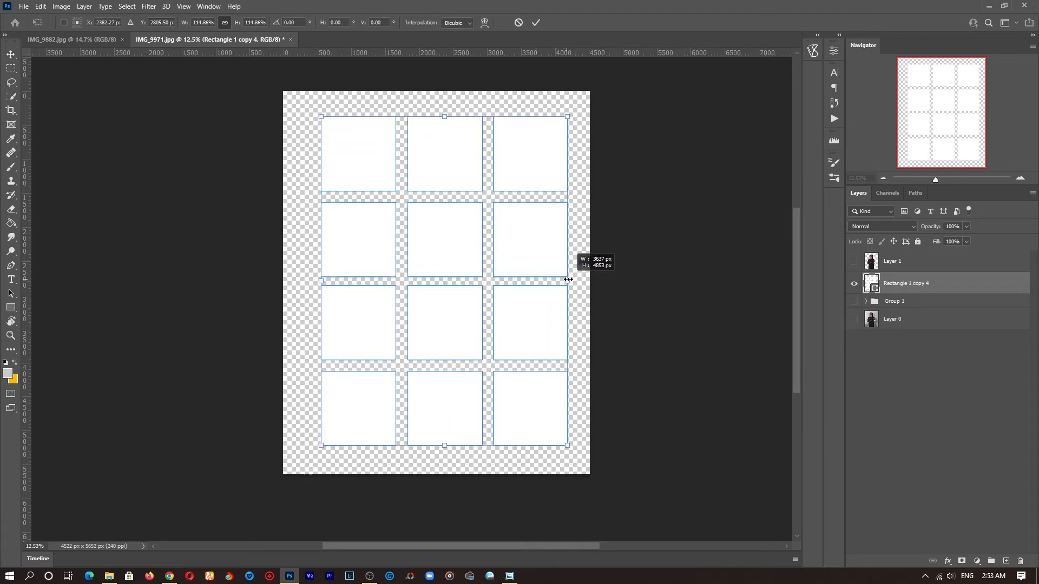
drag(507, 244, 500, 245)
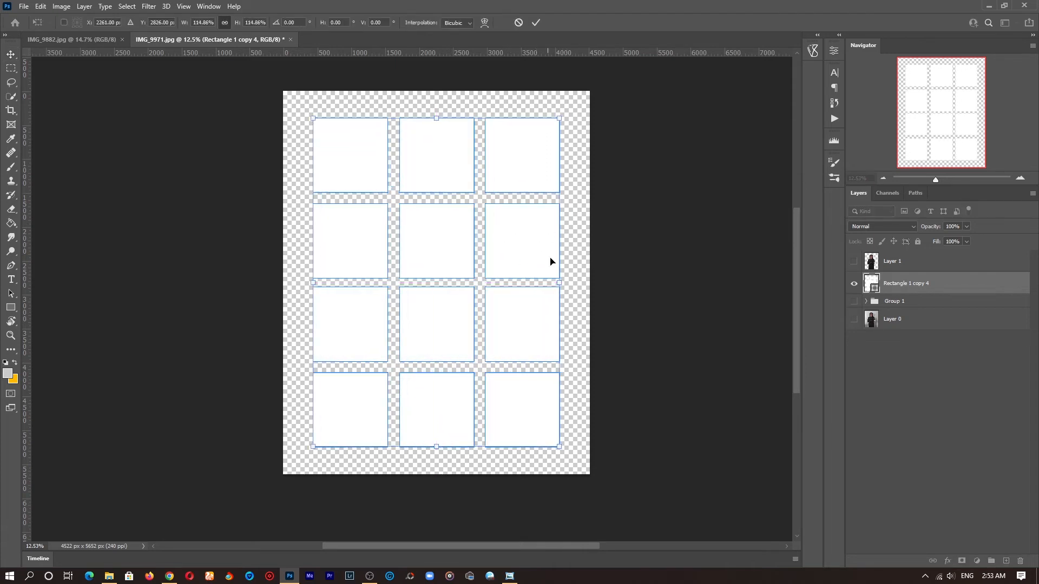
drag(559, 283, 513, 283)
drag(529, 229, 438, 341)
click(275, 23)
text(90)
drag(431, 210, 452, 208)
key(Return)
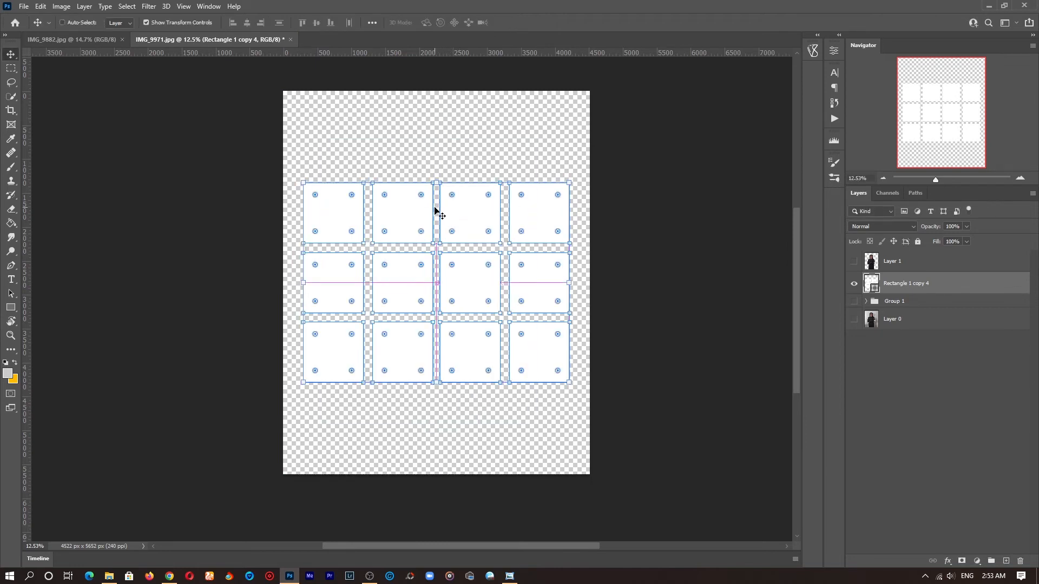
Step: Distort the window grid in perspective, enlarging its right side, and commit it as a regular path
key(ctrl+t)
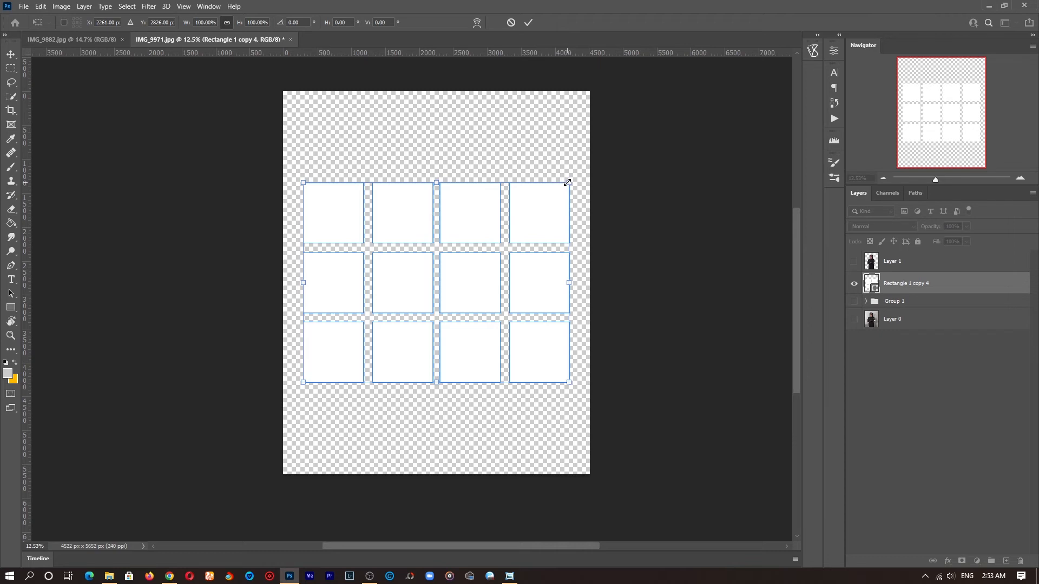
mouse_move(568, 182)
mouse_down()
mouse_move(574, 172)
mouse_move(569, 184)
mouse_up()
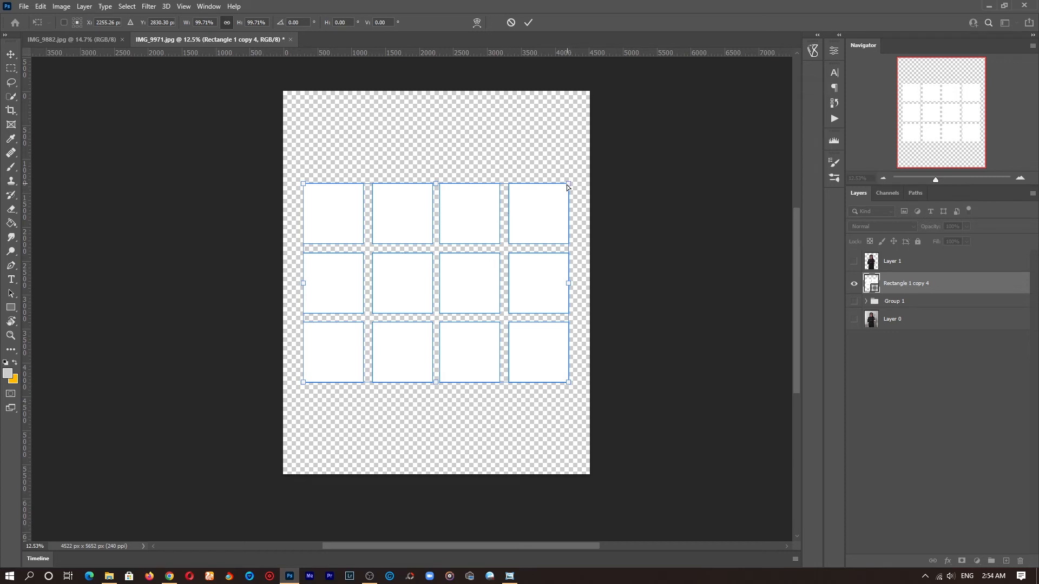
mouse_move(568, 186)
mouse_down()
mouse_move(578, 156)
mouse_move(557, 161)
mouse_move(583, 152)
mouse_move(545, 152)
mouse_move(570, 187)
mouse_move(556, 172)
mouse_move(574, 171)
mouse_move(560, 177)
mouse_move(569, 184)
mouse_up()
drag(569, 187, 575, 147)
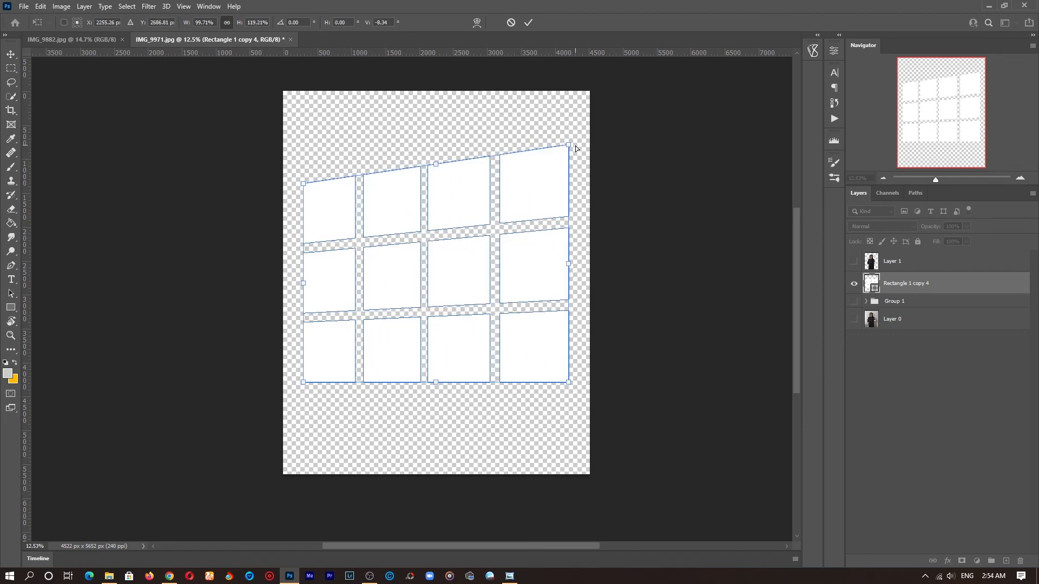
drag(569, 385, 569, 445)
drag(568, 145, 567, 136)
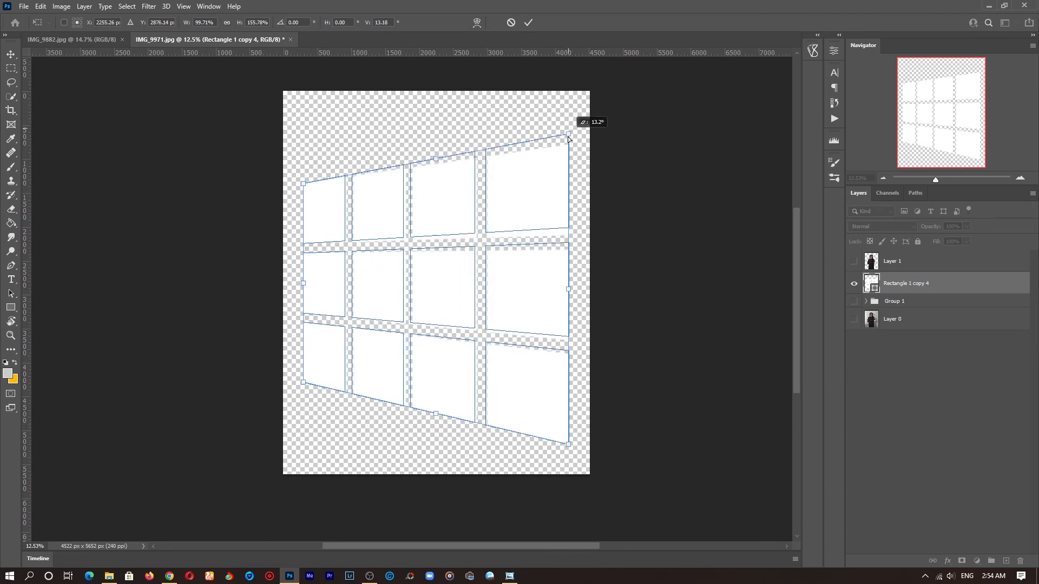
key(Return)
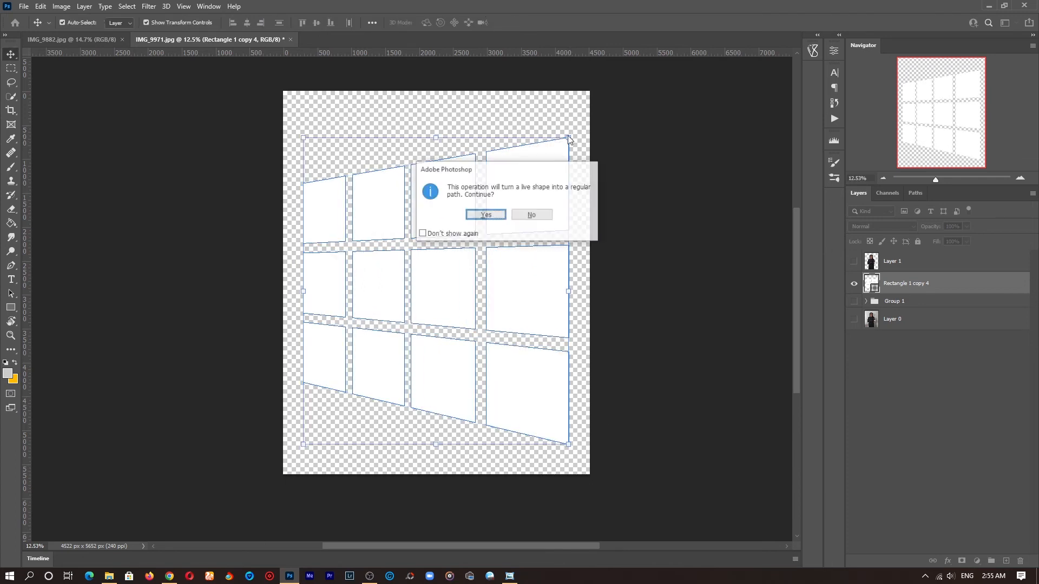
click(485, 215)
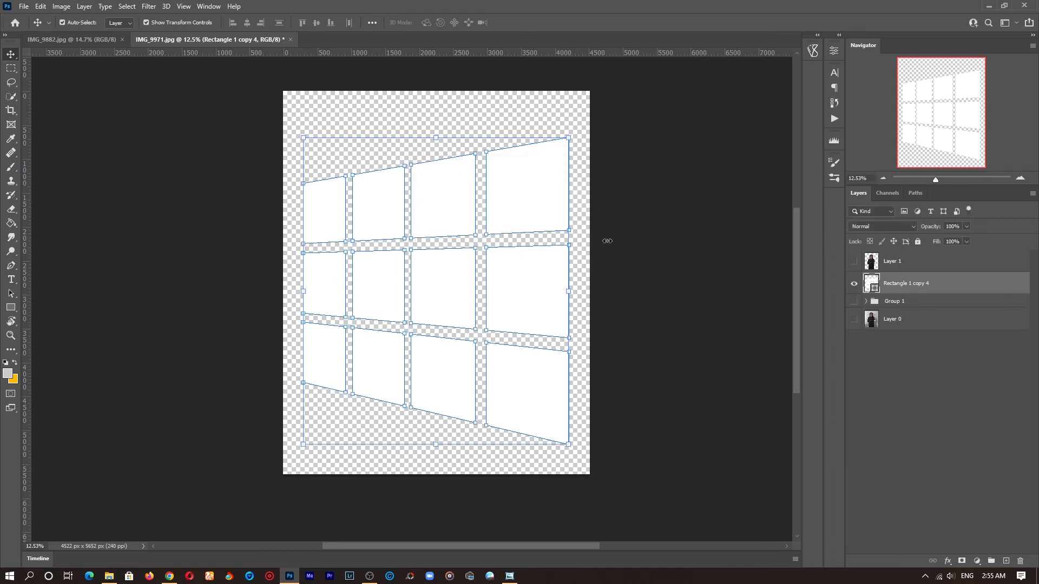
Step: Show the woman and original photo layers again and select the window shape layer
click(854, 262)
click(854, 319)
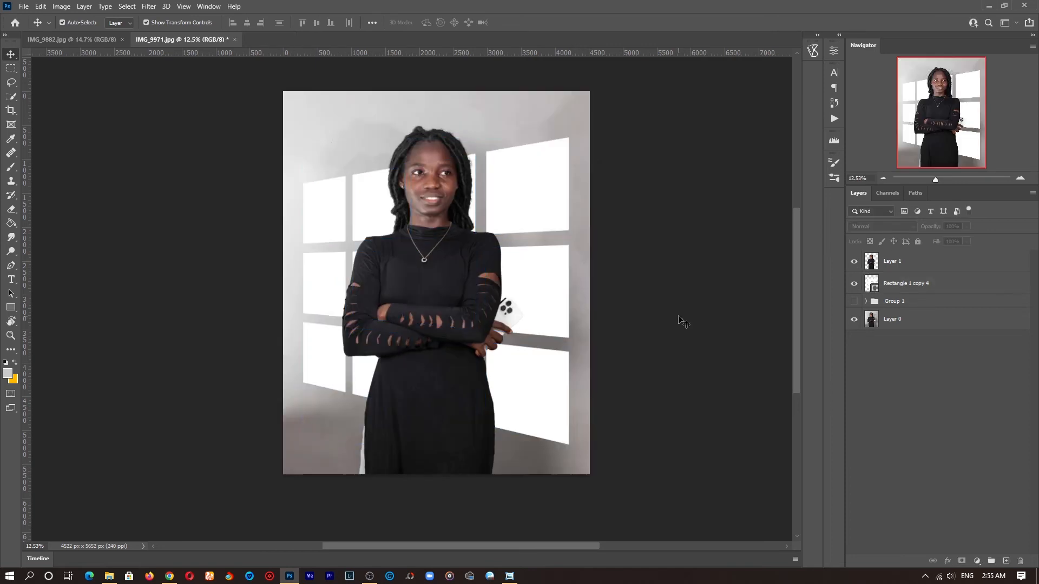
drag(482, 262, 491, 243)
key(z)
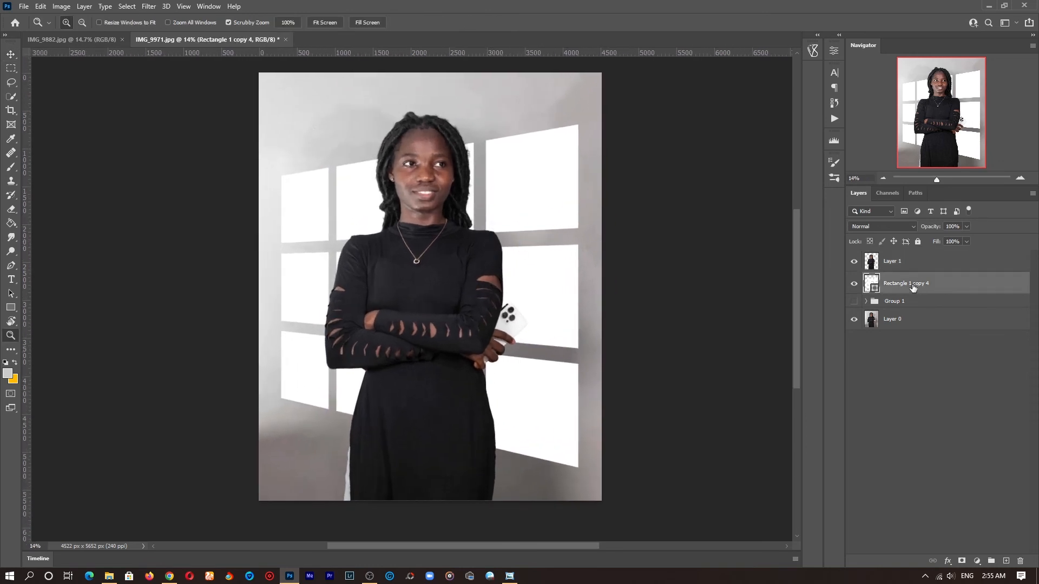
click(891, 287)
Step: Convert the window shape to a smart object and apply a Gaussian Blur with a 20 pixel radius
click(149, 6)
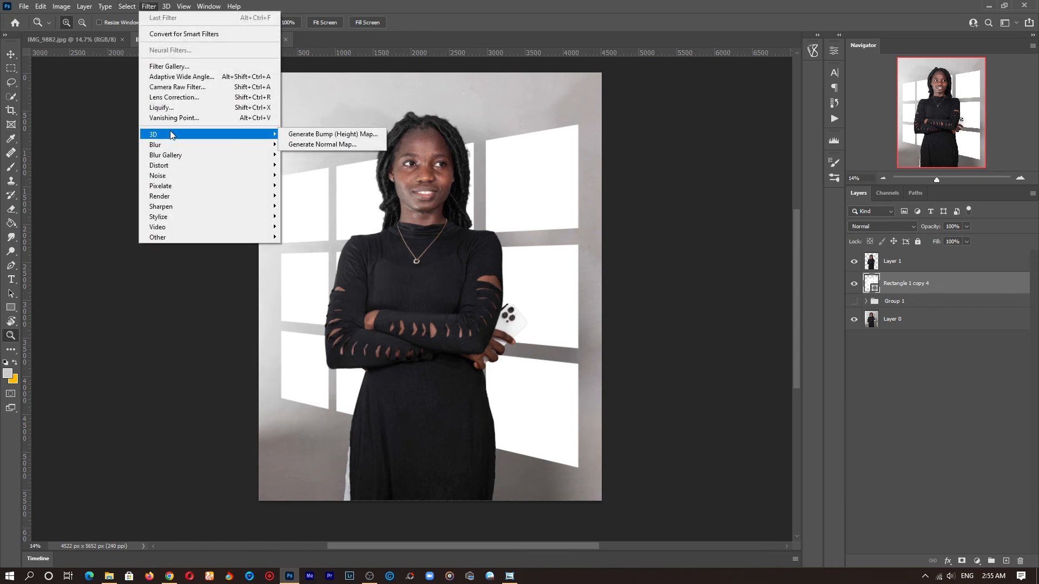
mouse_move(206, 144)
click(316, 186)
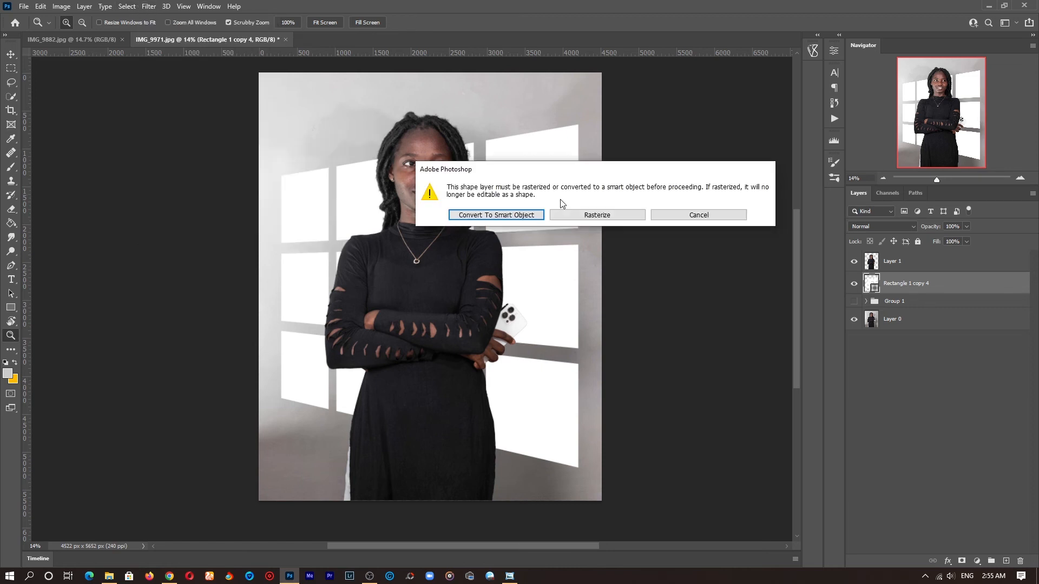
click(514, 215)
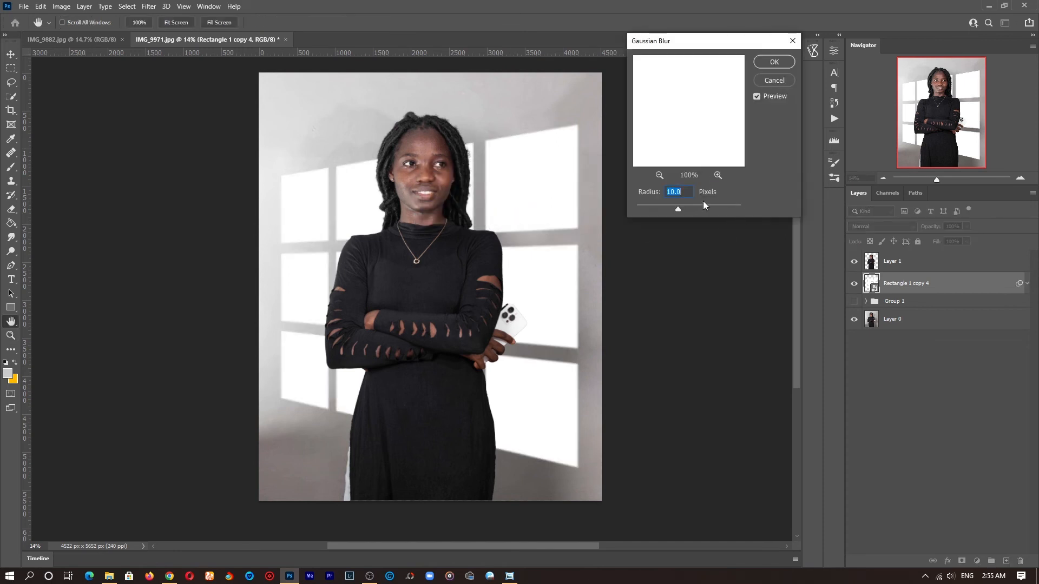
text(20)
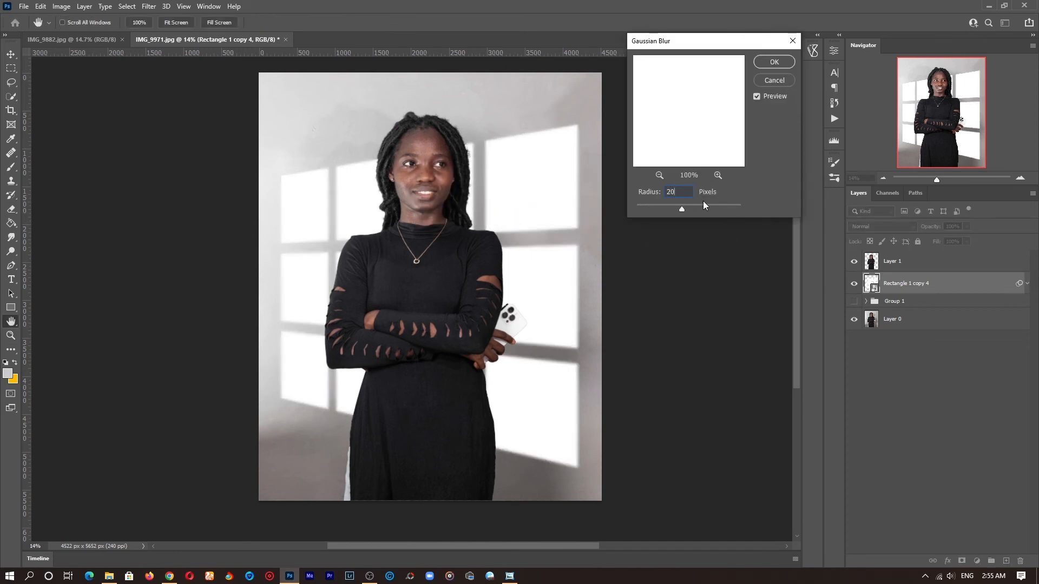
key(shift+Up)
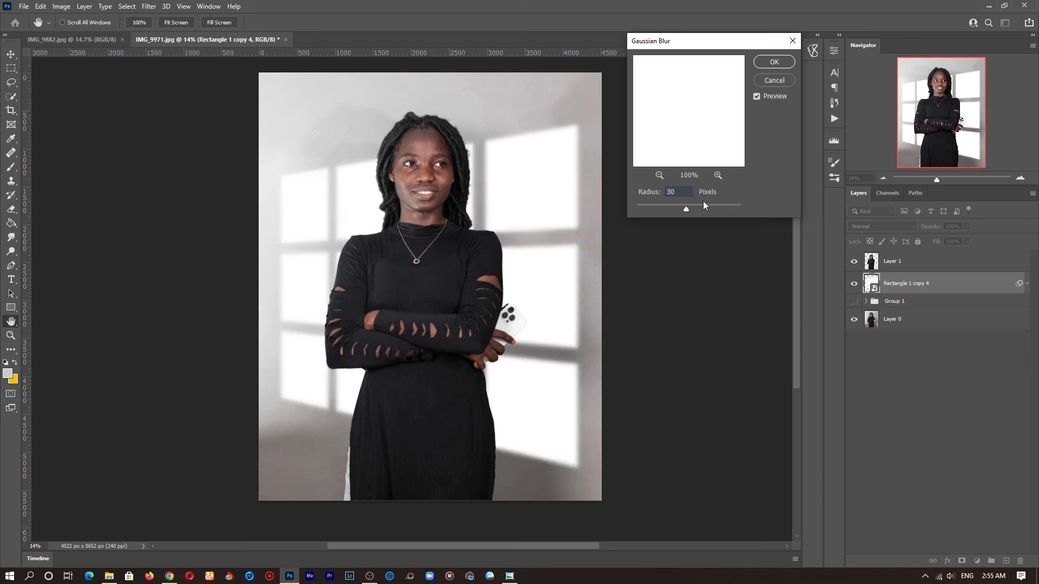
key(shift+Down)
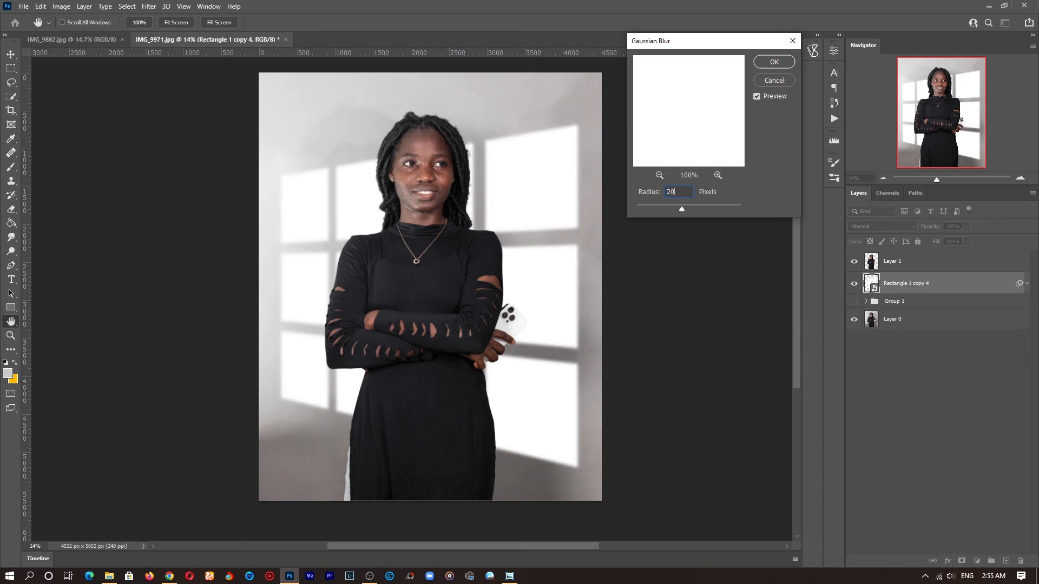
click(774, 62)
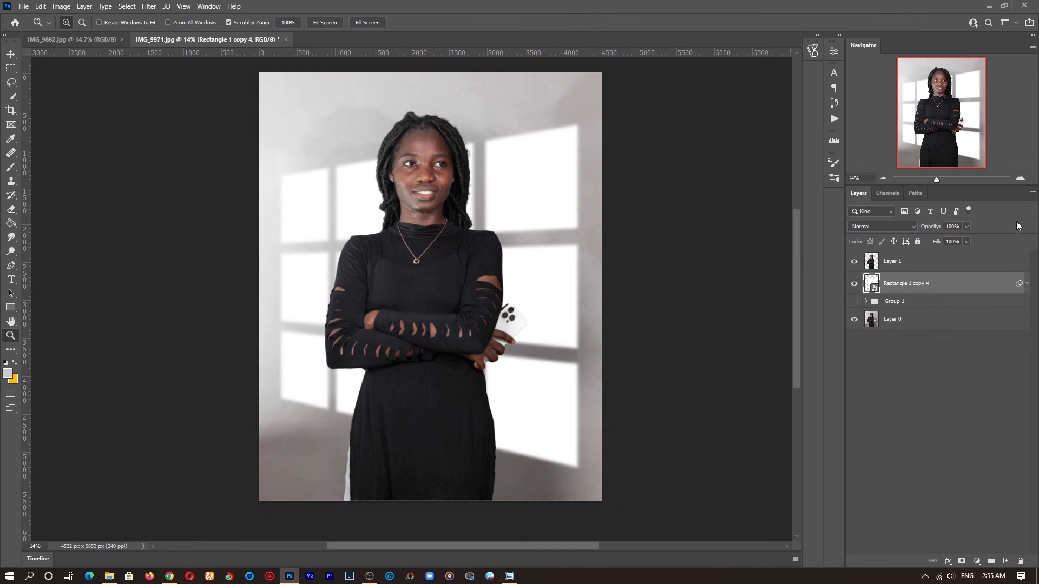
Step: Lower the window shadow layer's opacity to 70%
key(8)
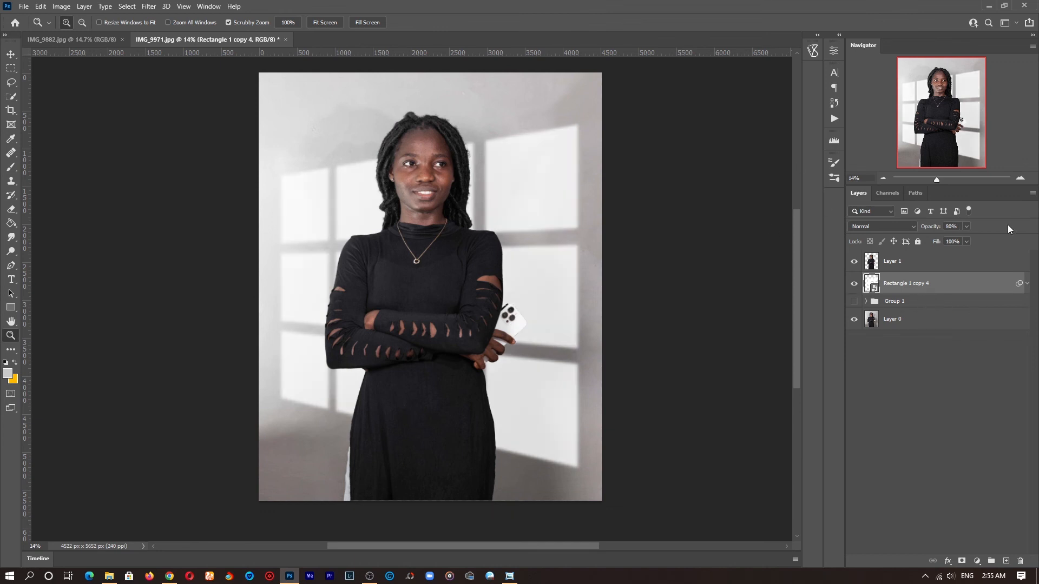
key(7)
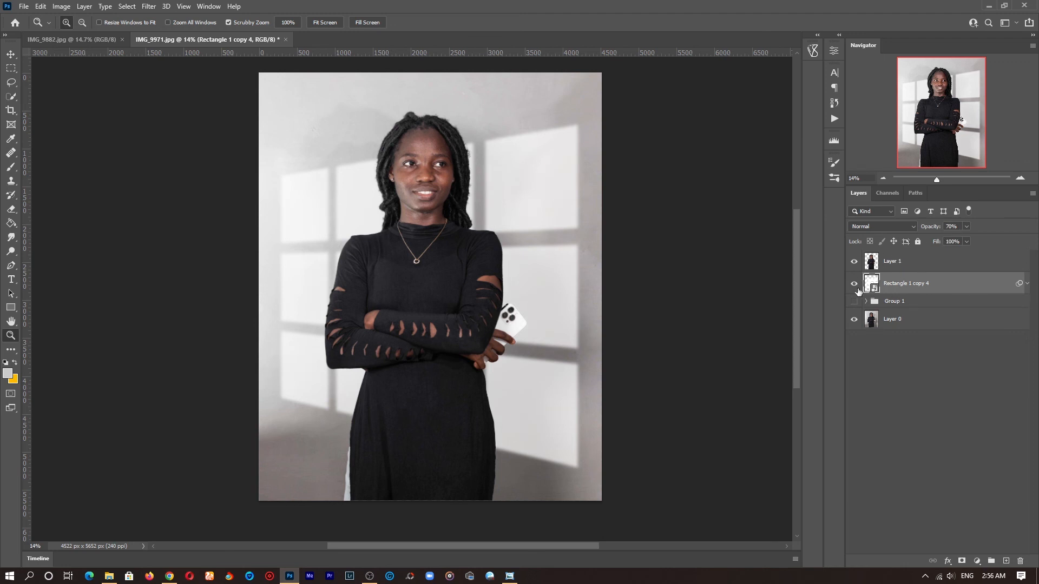
Step: Turn on Group 1 with its gradient background while keeping its earlier shadow layers hidden
click(862, 306)
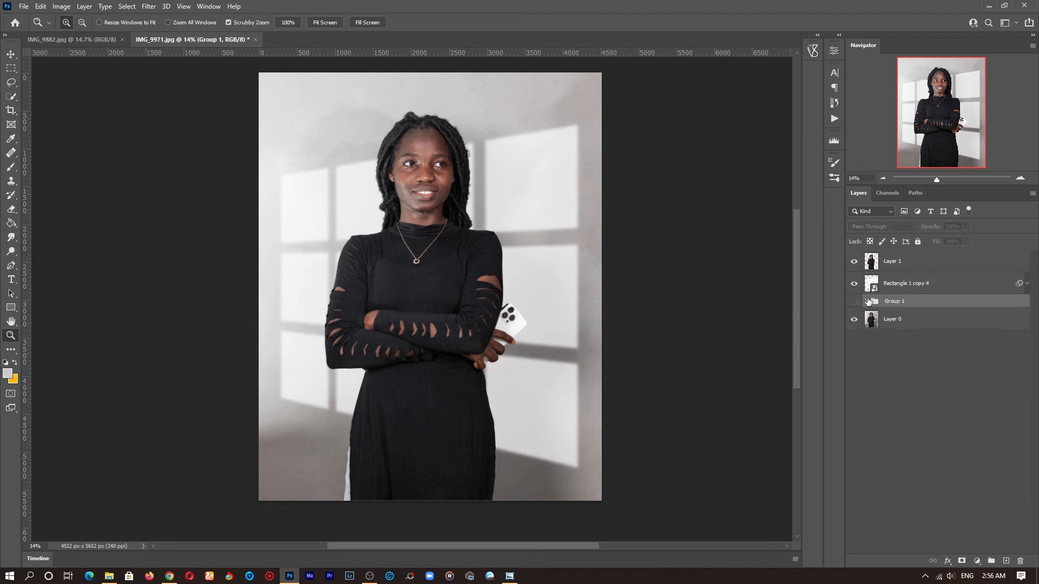
click(864, 301)
click(854, 283)
click(855, 302)
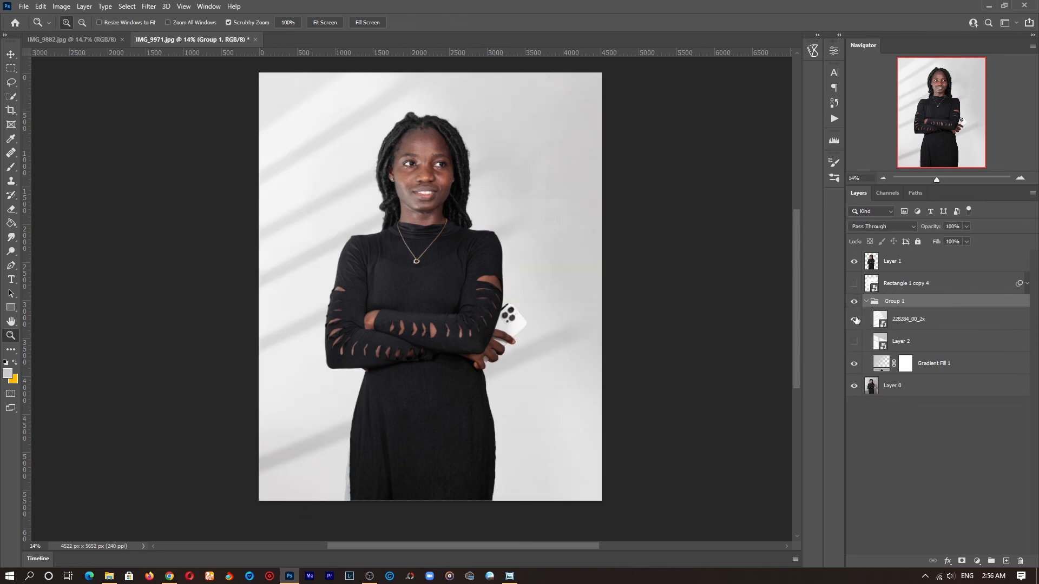
click(854, 319)
click(854, 342)
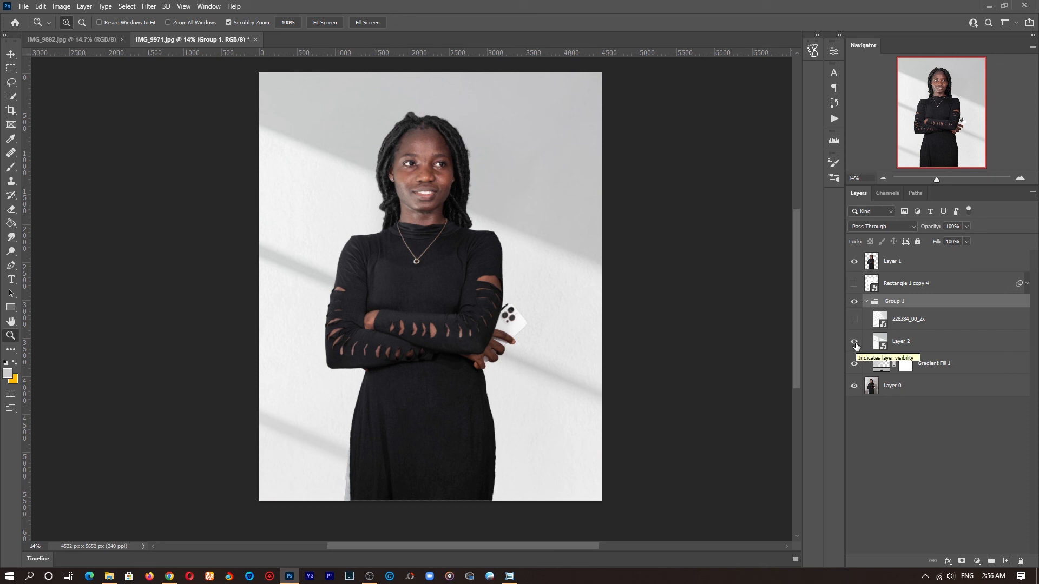
click(854, 342)
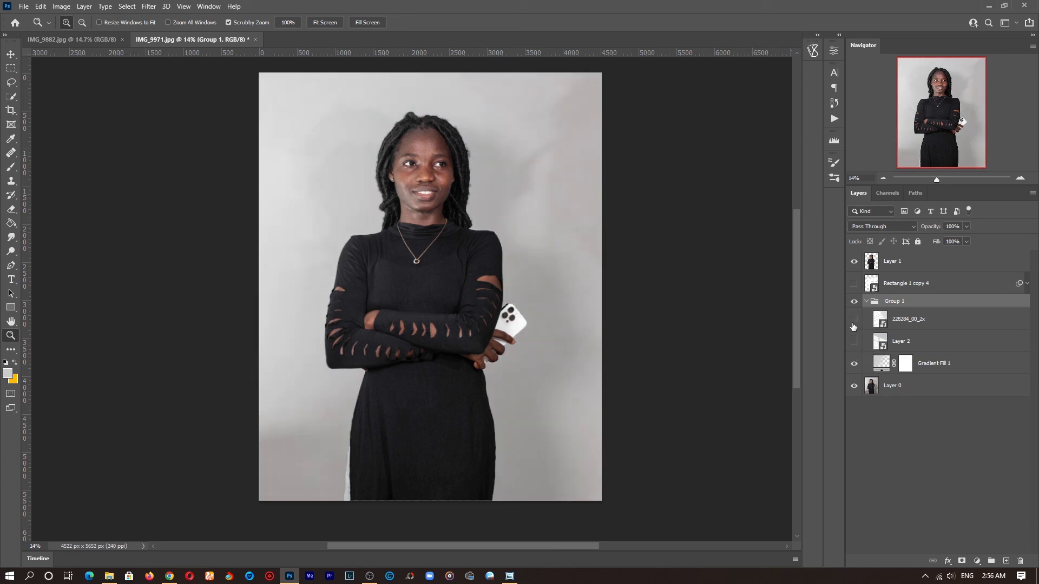
click(853, 319)
click(854, 319)
click(865, 301)
click(854, 283)
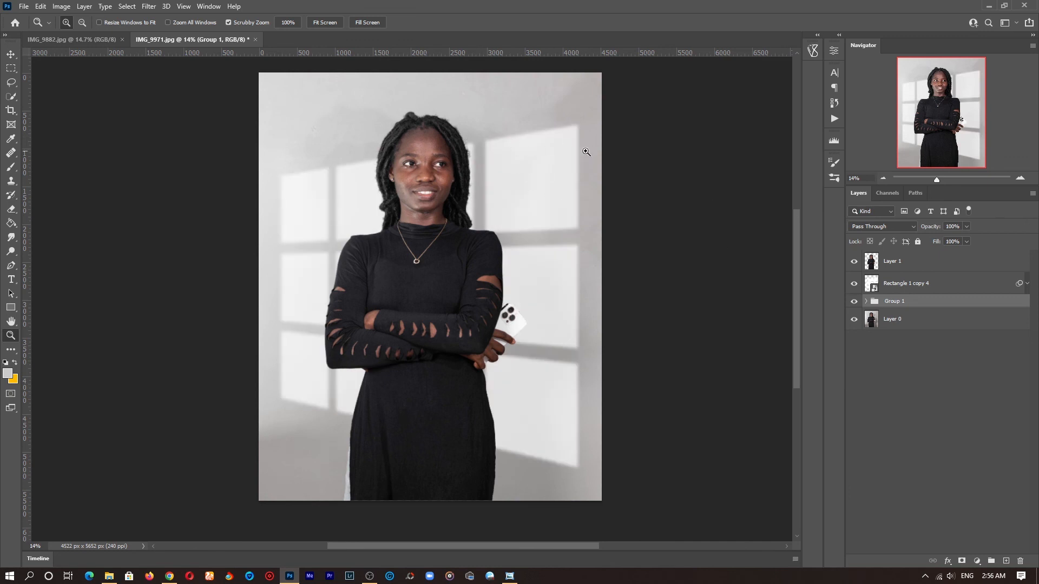
Step: Scale the blurred window shadow up to about 123% so it covers more of the background
click(911, 287)
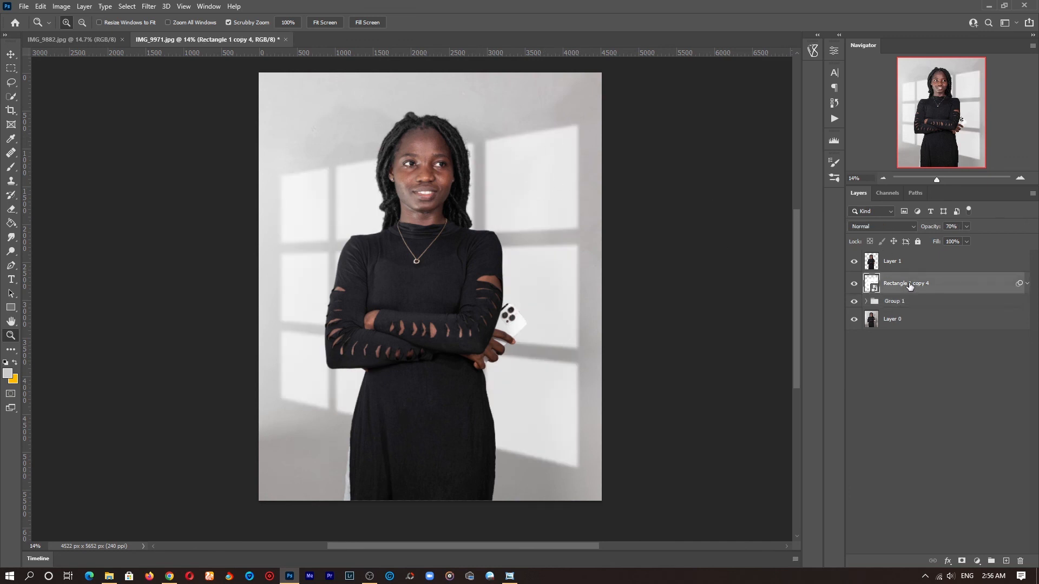
key(v)
click(584, 294)
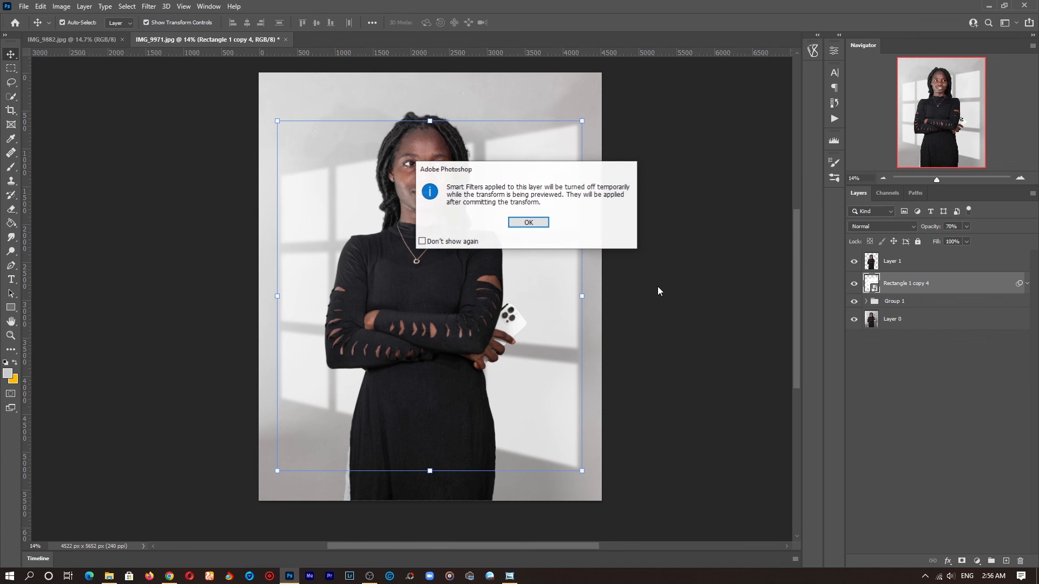
click(528, 221)
drag(577, 291, 648, 282)
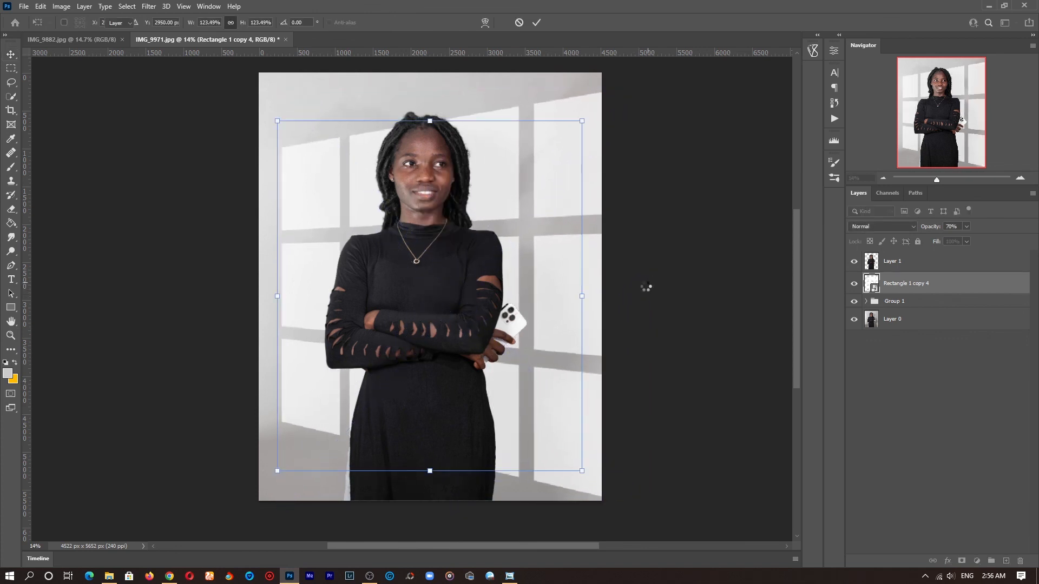
key(z)
mouse_move(510, 271)
mouse_down()
mouse_move(498, 272)
mouse_move(508, 272)
mouse_up()
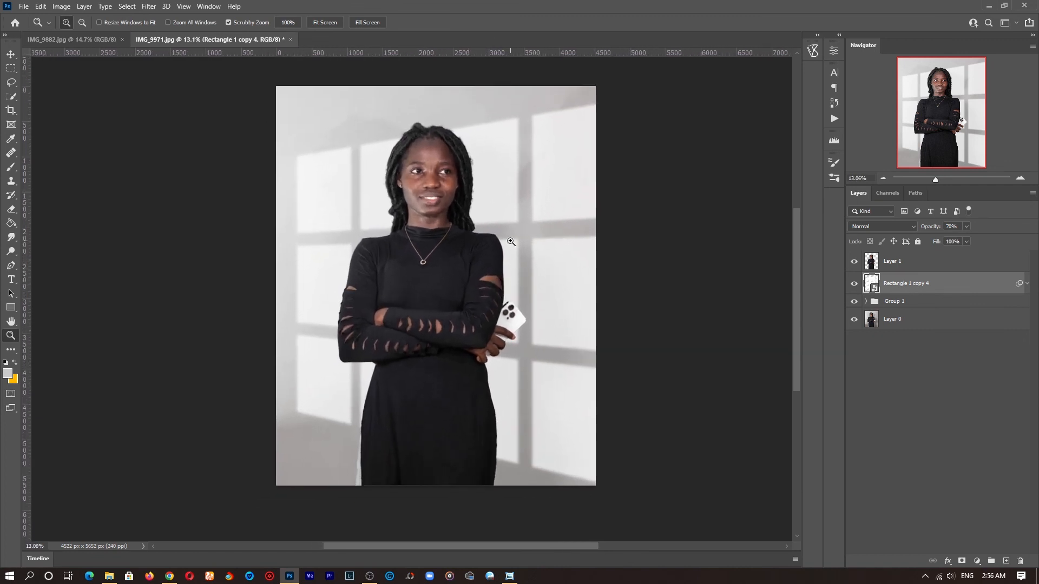
drag(485, 211, 487, 225)
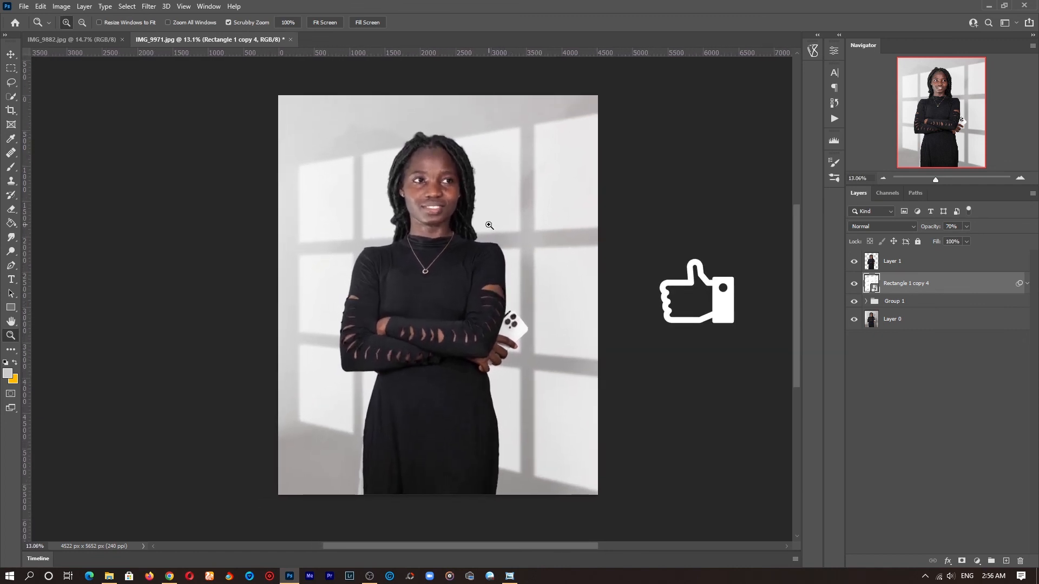